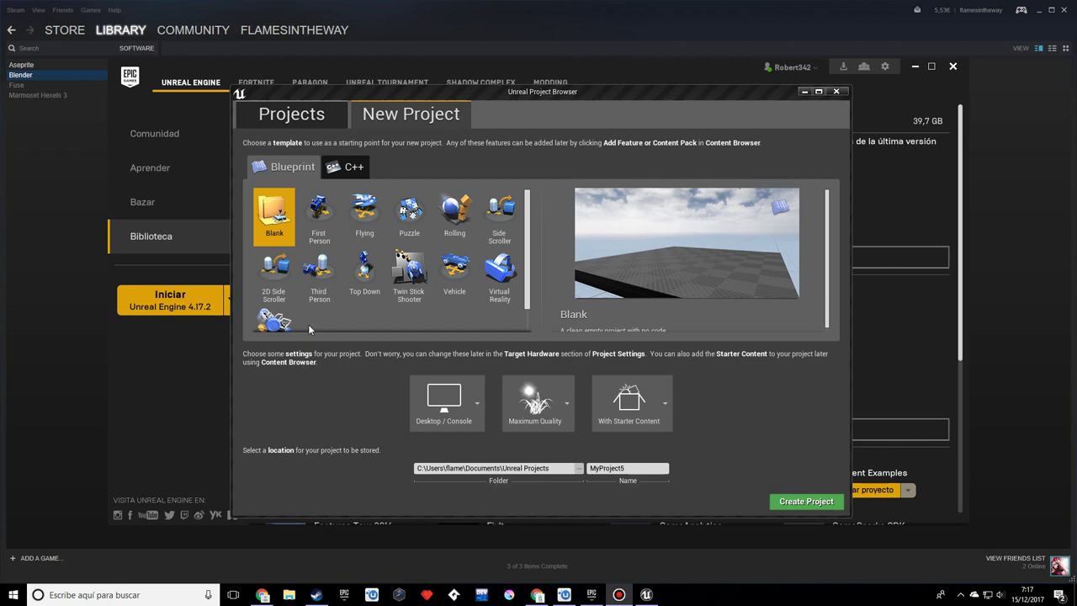
Create a Blueprint project from the Third Person template with no starter content.
{"action": "left_click", "coordinate": [317, 276]}
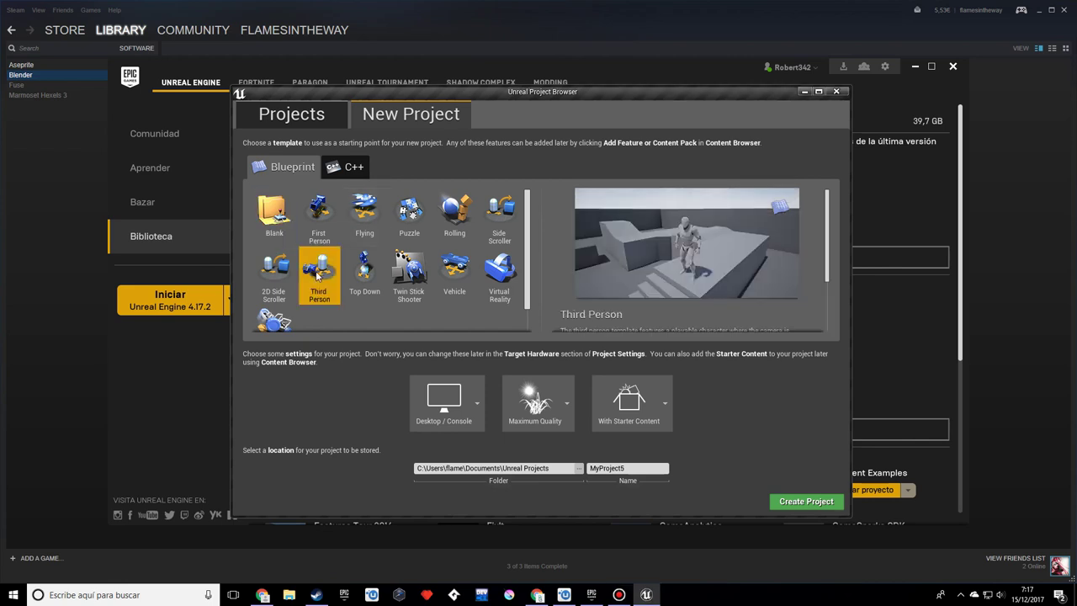
{"action": "left_click", "coordinate": [630, 401]}
{"action": "left_click", "coordinate": [627, 459]}
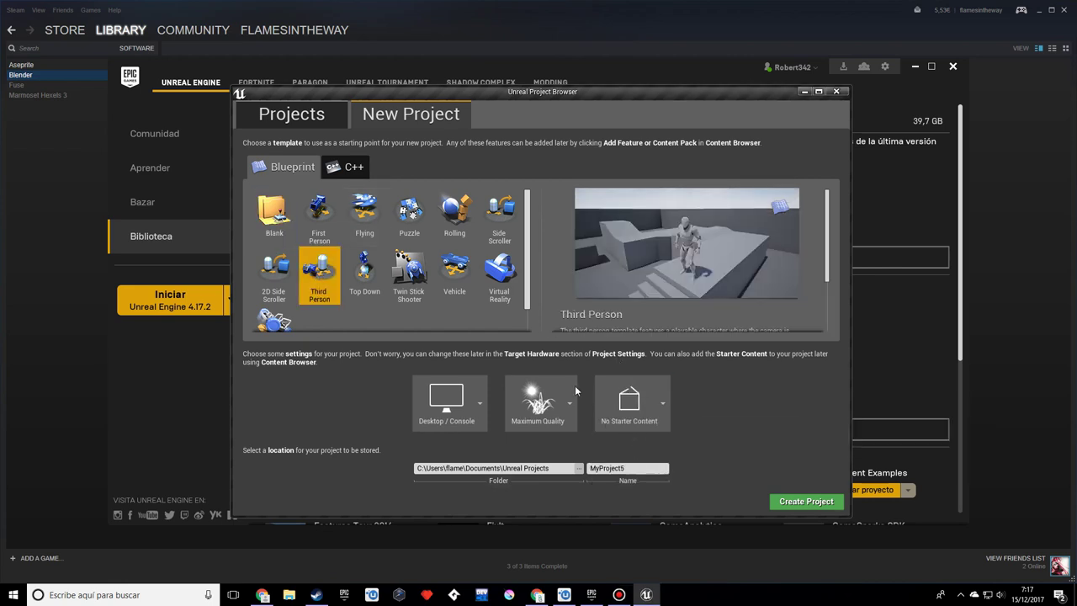
{"action": "left_click", "coordinate": [833, 498]}
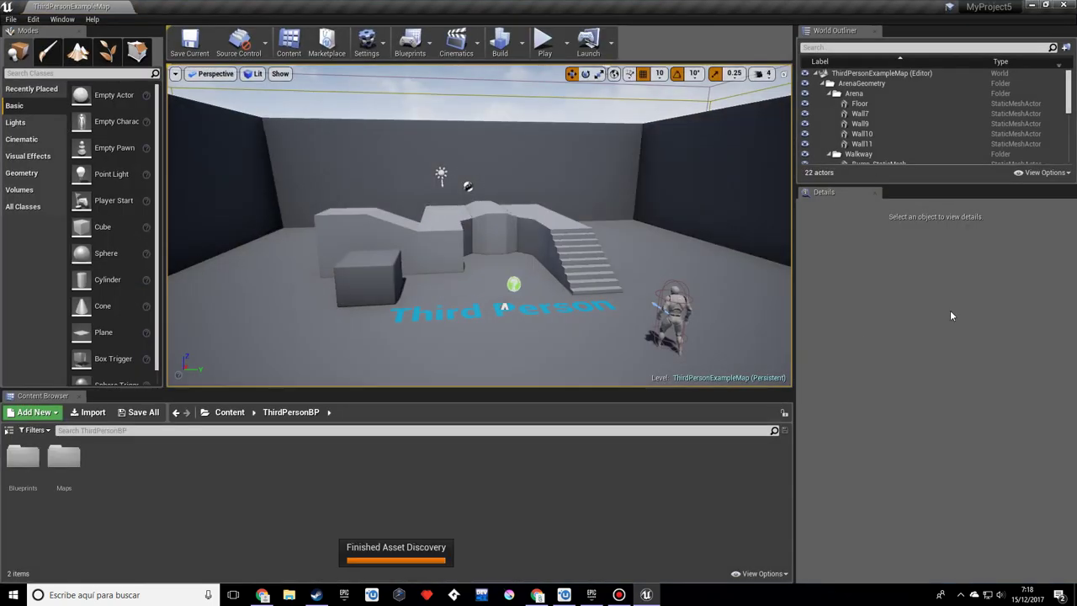
Place a Post Process Volume in the level beside the grey cube, at about X -560, Y -270, Z 210.
{"action": "left_click", "coordinate": [52, 177]}
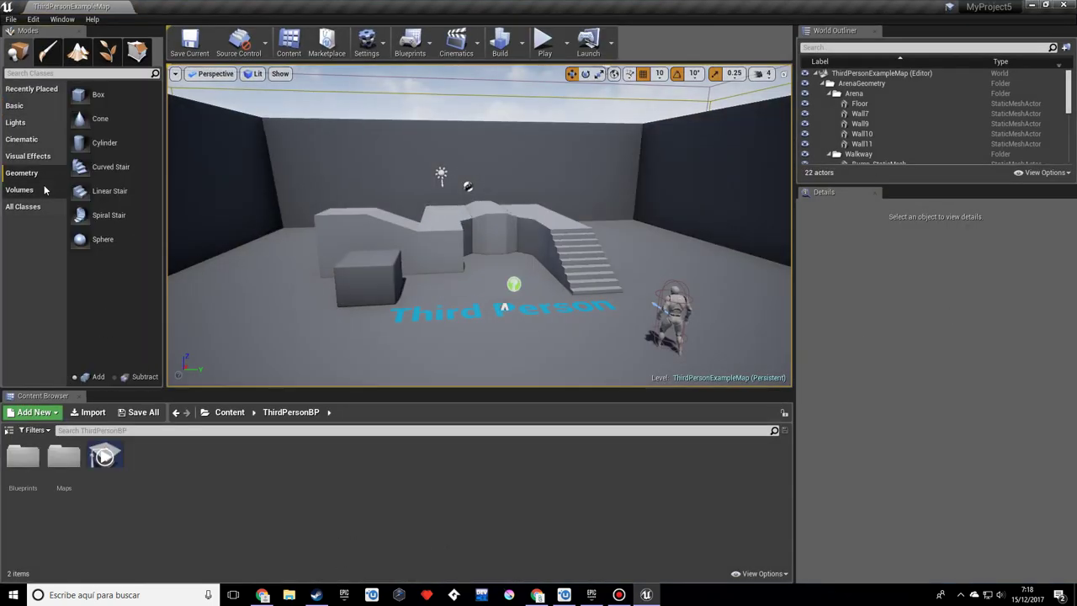
{"action": "left_click", "coordinate": [44, 186]}
{"action": "left_click", "coordinate": [23, 139]}
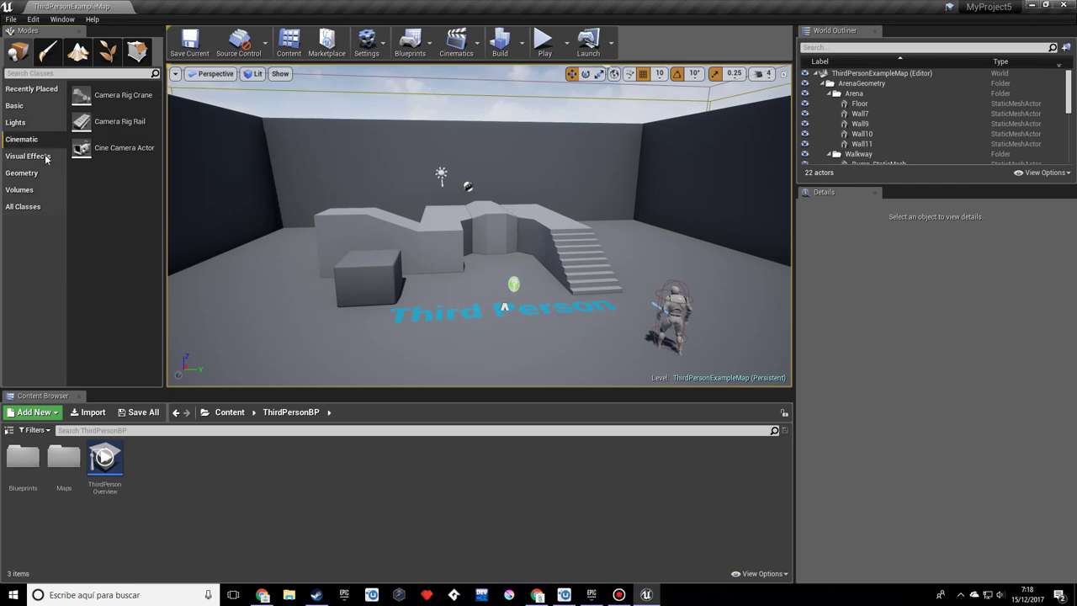
{"action": "left_click", "coordinate": [45, 156]}
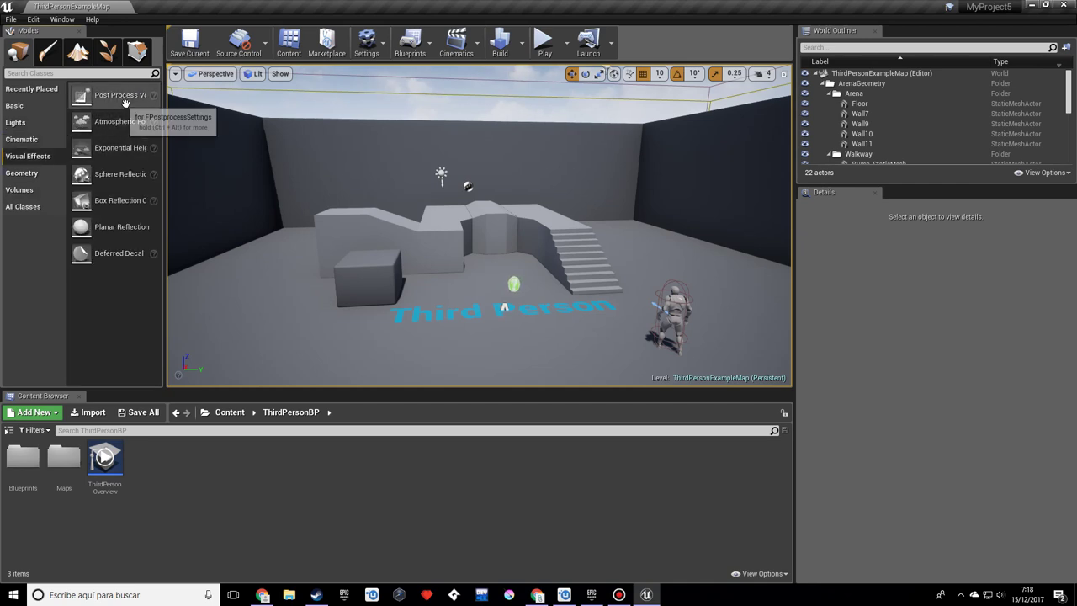
{"action": "left_click_drag", "start_coordinate": [118, 95], "coordinate": [421, 325]}
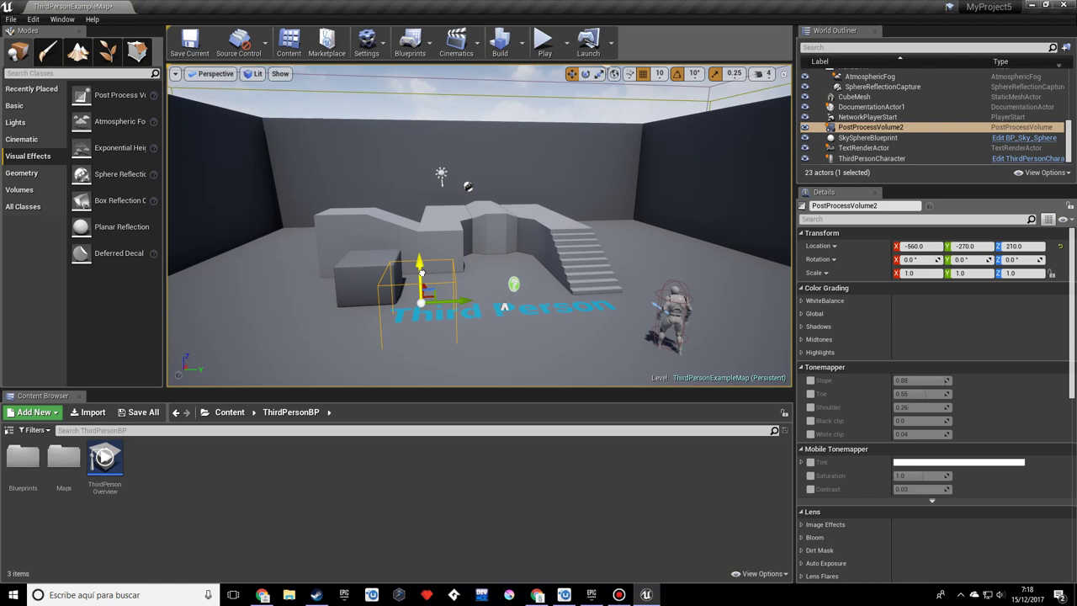
Find the Unbound property of the Post Process Volume, enable it, and clear the property filter.
{"action": "left_click", "coordinate": [820, 219]}
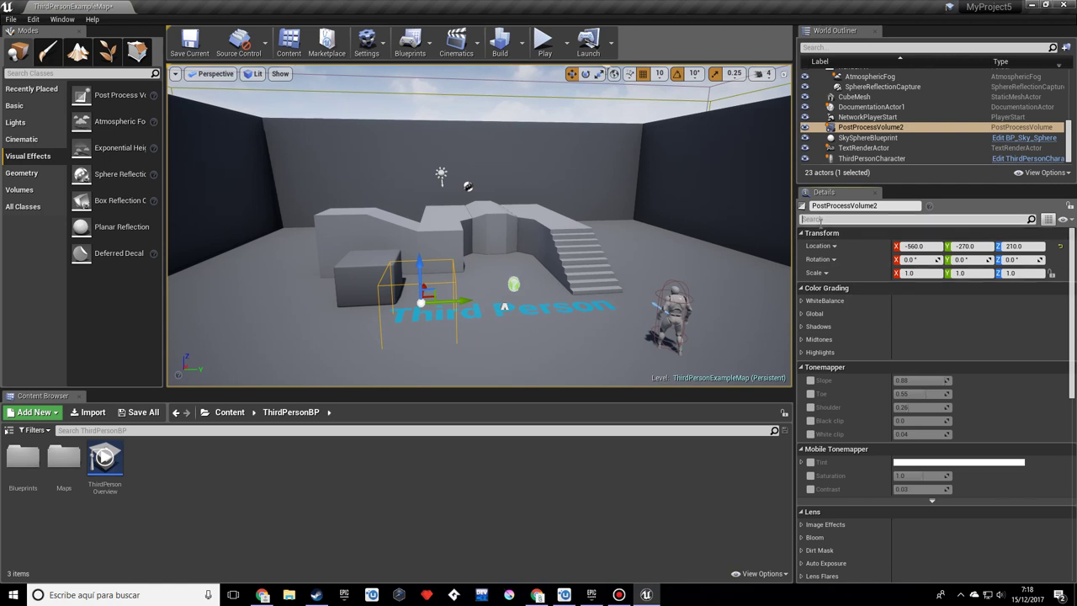
{"action": "type", "text": "unbou"}
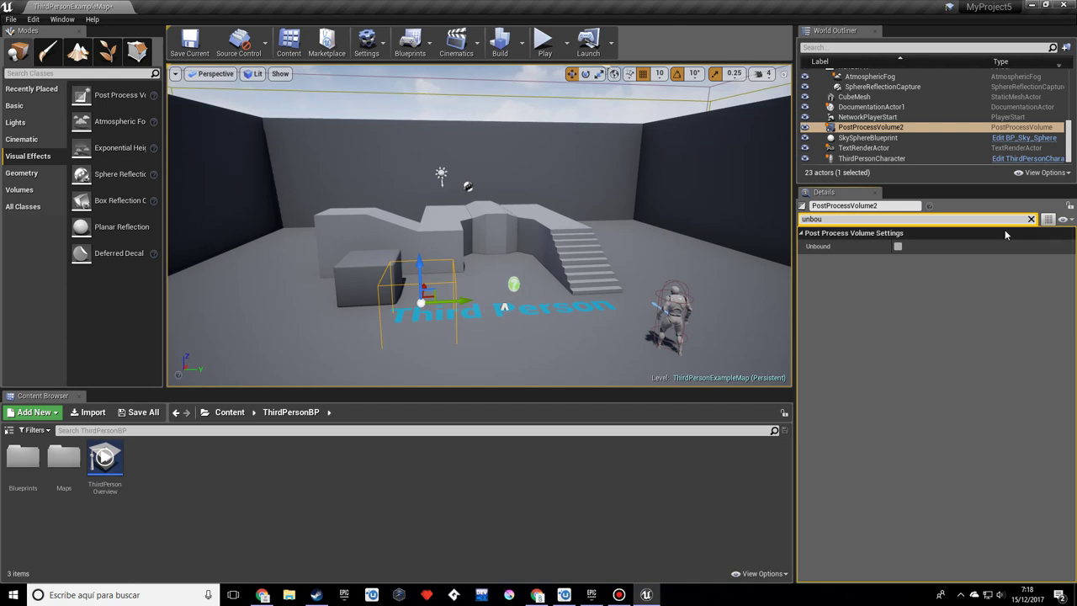
{"action": "left_click", "coordinate": [897, 246]}
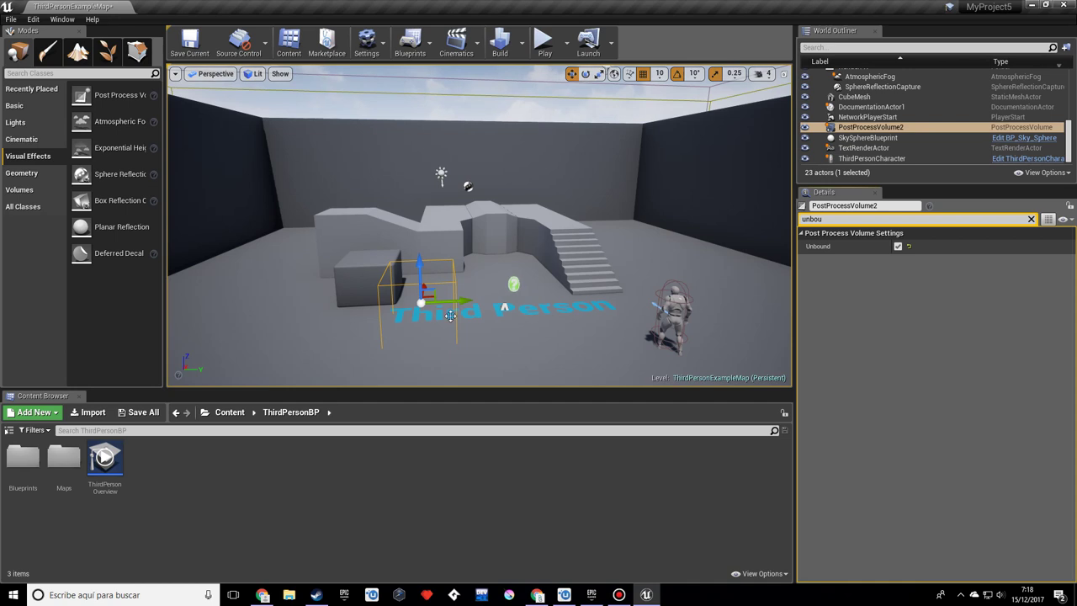
{"action": "left_click", "coordinate": [827, 218]}
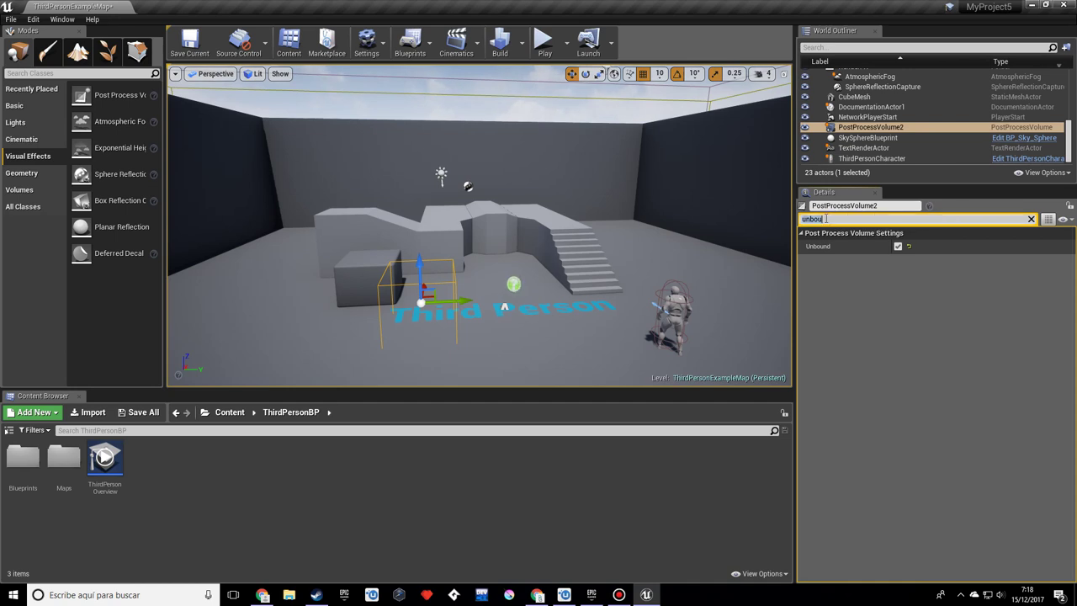
{"action": "key", "text": "BackSpace"}
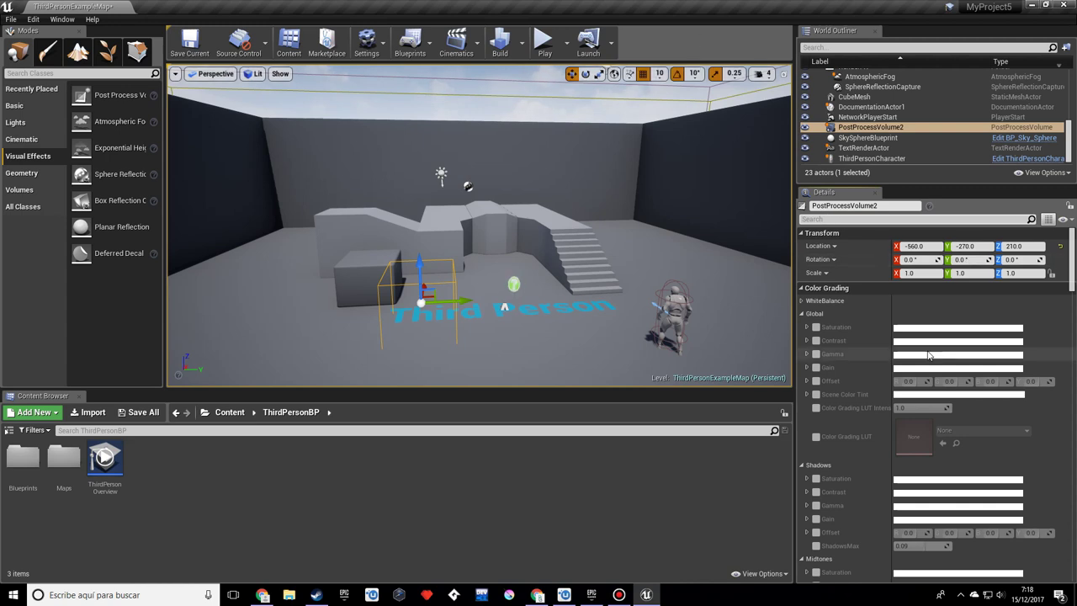
Enable the volume's Chromatic Aberration lens effect and set it to 5.0.
{"action": "scroll", "coordinate": [929, 354], "scroll_direction": "down", "scroll_amount": 4}
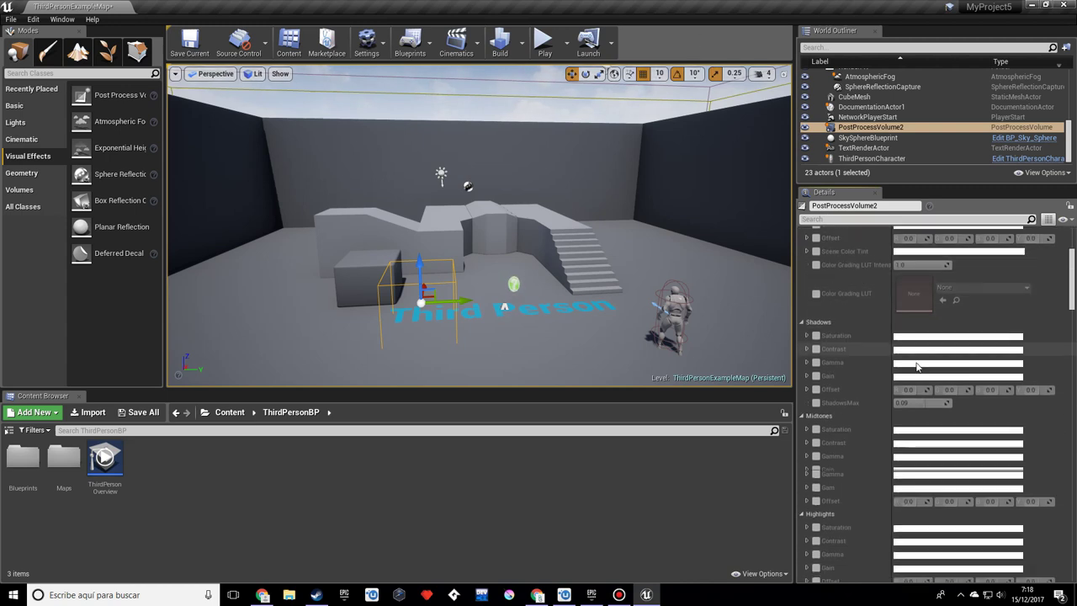
{"action": "scroll", "coordinate": [918, 367], "scroll_direction": "up", "scroll_amount": 1}
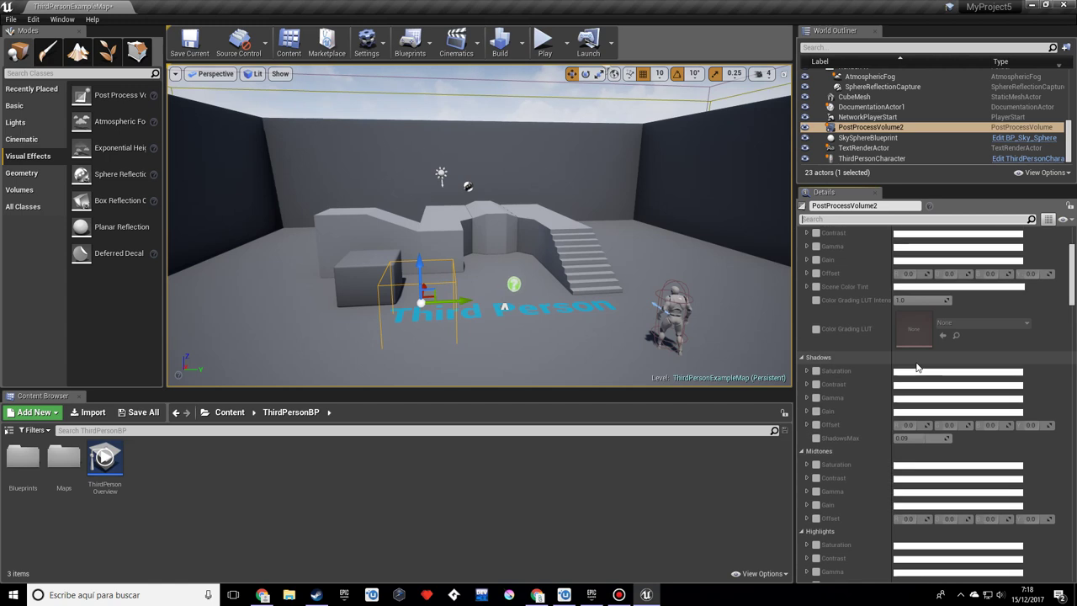
{"action": "scroll", "coordinate": [916, 371], "scroll_direction": "down", "scroll_amount": 12}
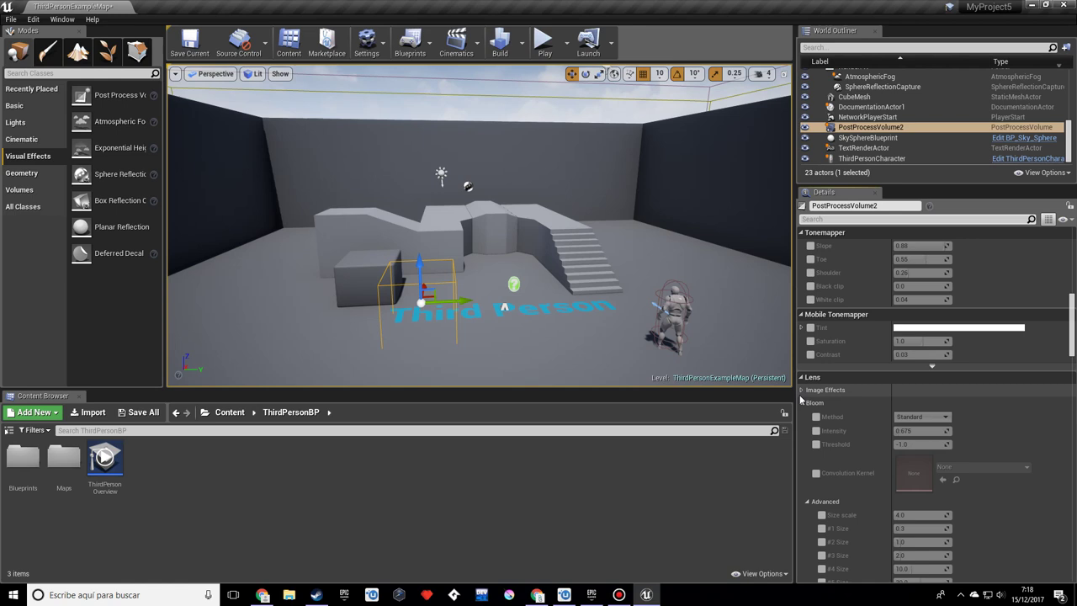
{"action": "left_click", "coordinate": [802, 391]}
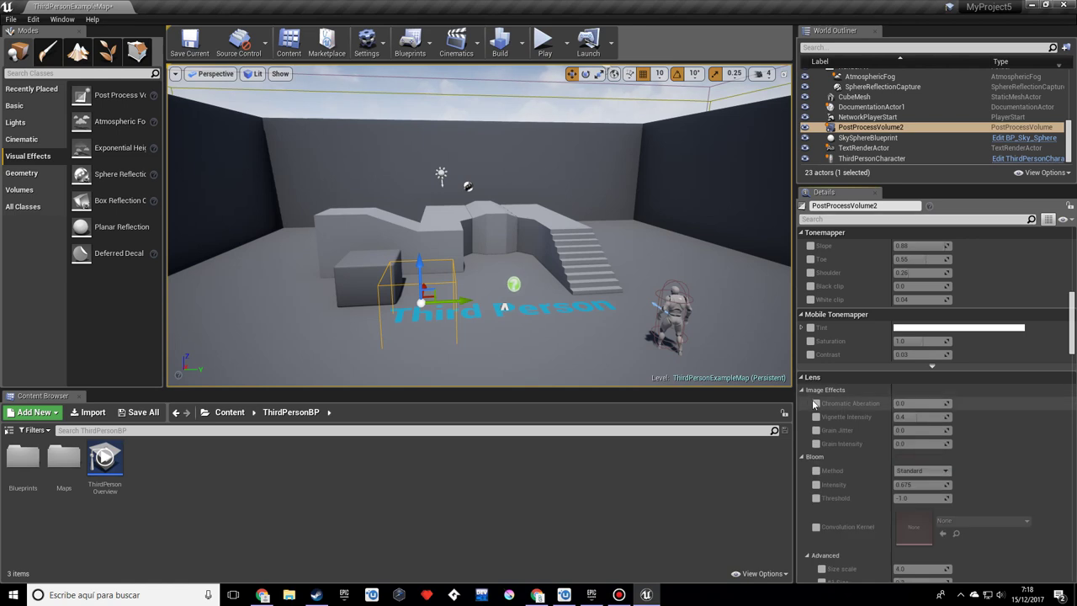
{"action": "left_click", "coordinate": [816, 404]}
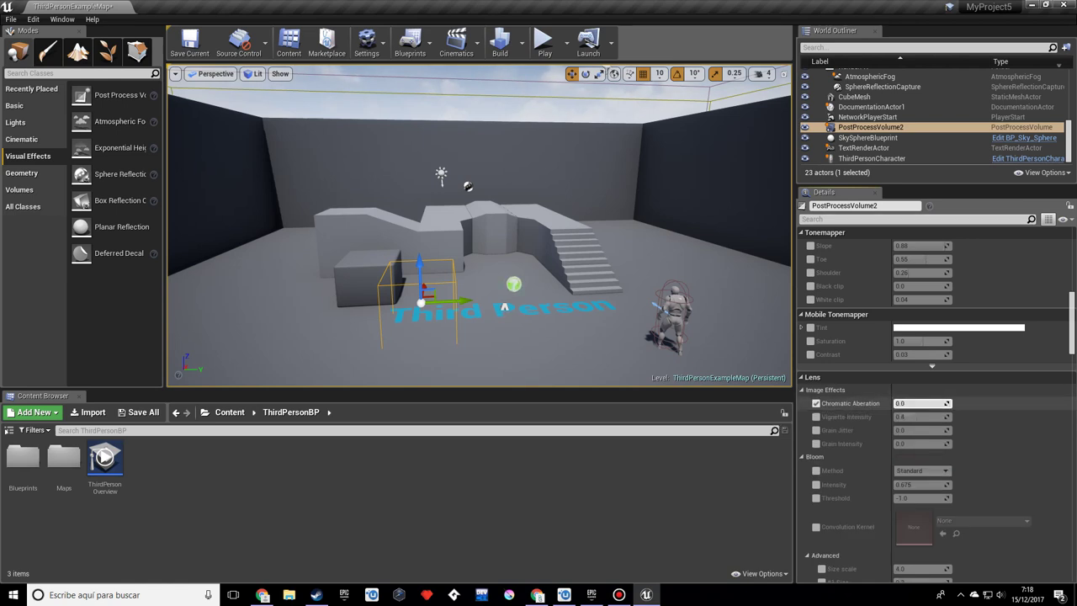
{"action": "left_click_drag", "start_coordinate": [905, 404], "coordinate": [947, 403]}
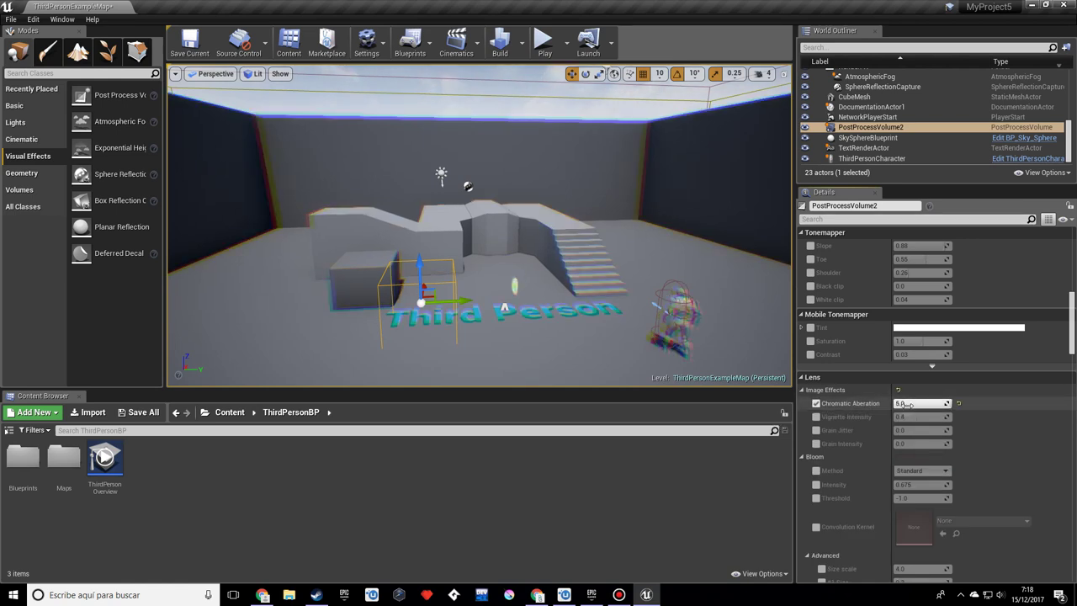
Play the level and run the character around the arena to check the chromatic aberration, and stop the session.
{"action": "left_click", "coordinate": [545, 40]}
{"action": "key", "text": "w"}
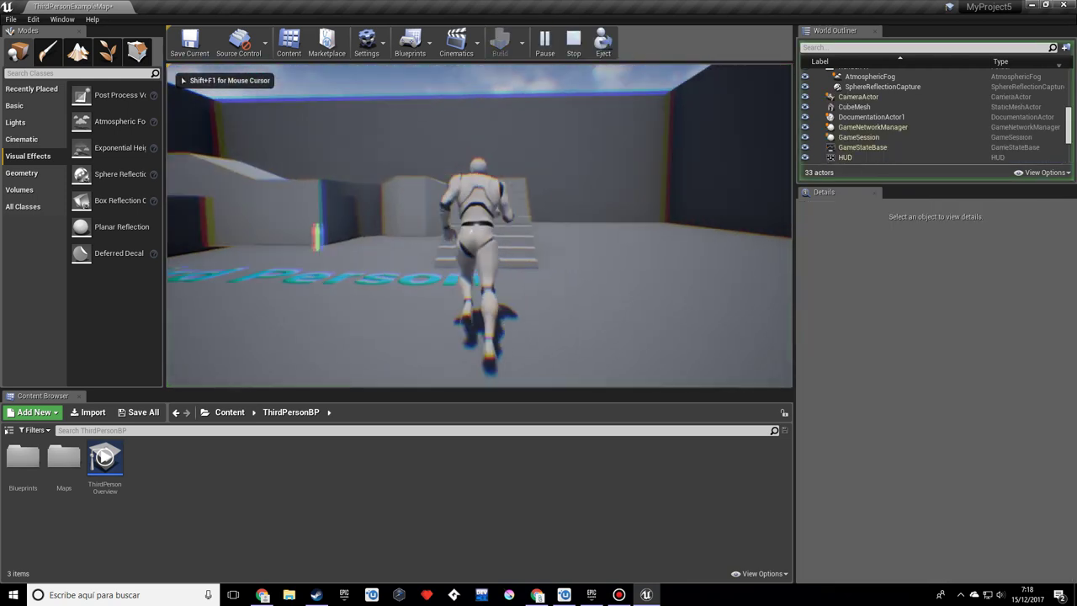
{"action": "key", "text": "w"}
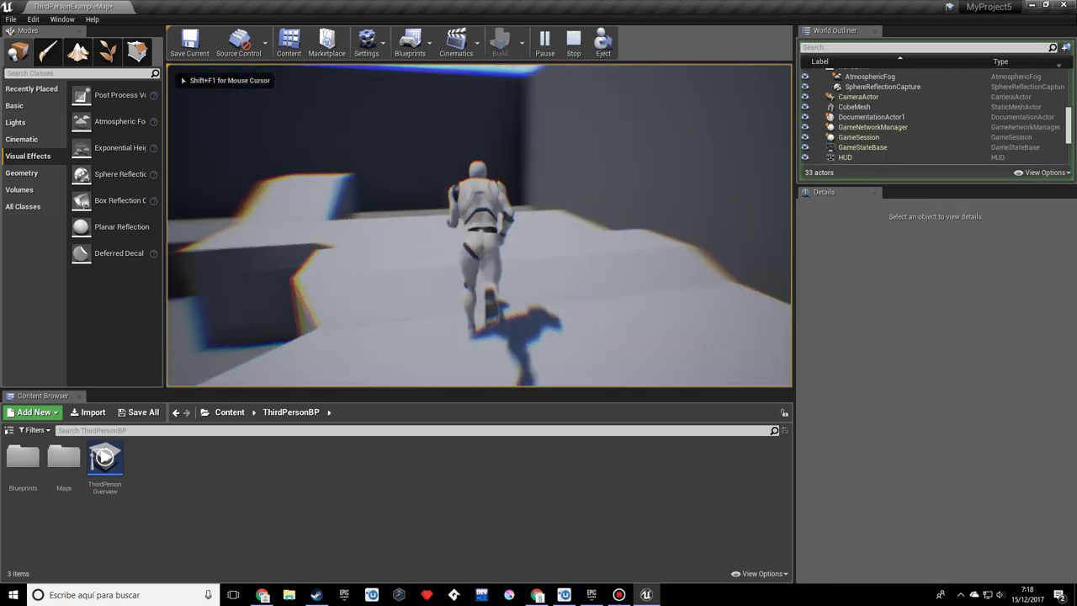
{"action": "key", "text": "w"}
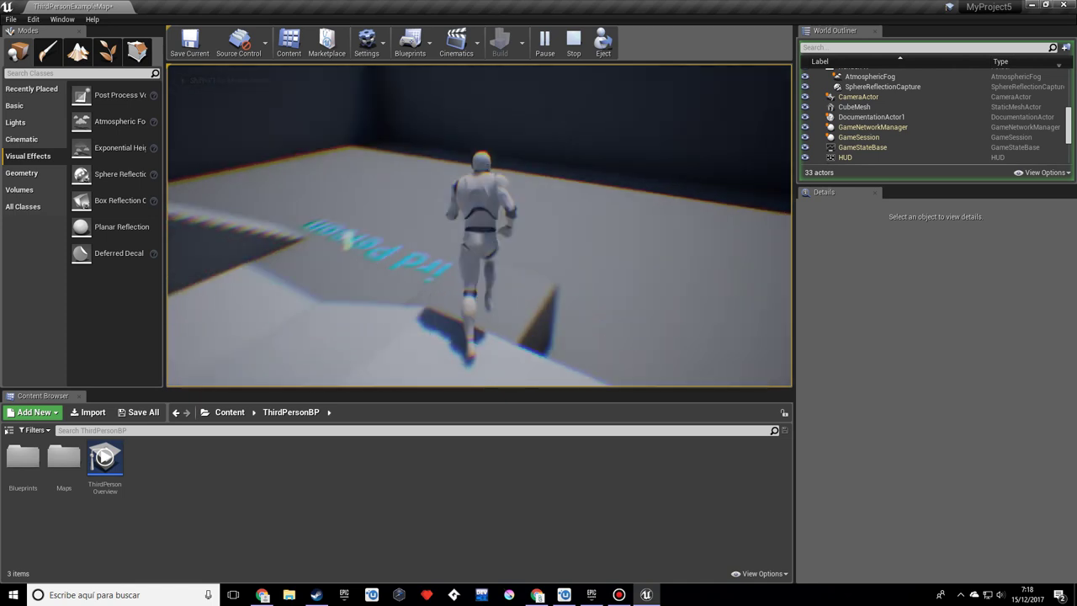
{"action": "key", "text": "w"}
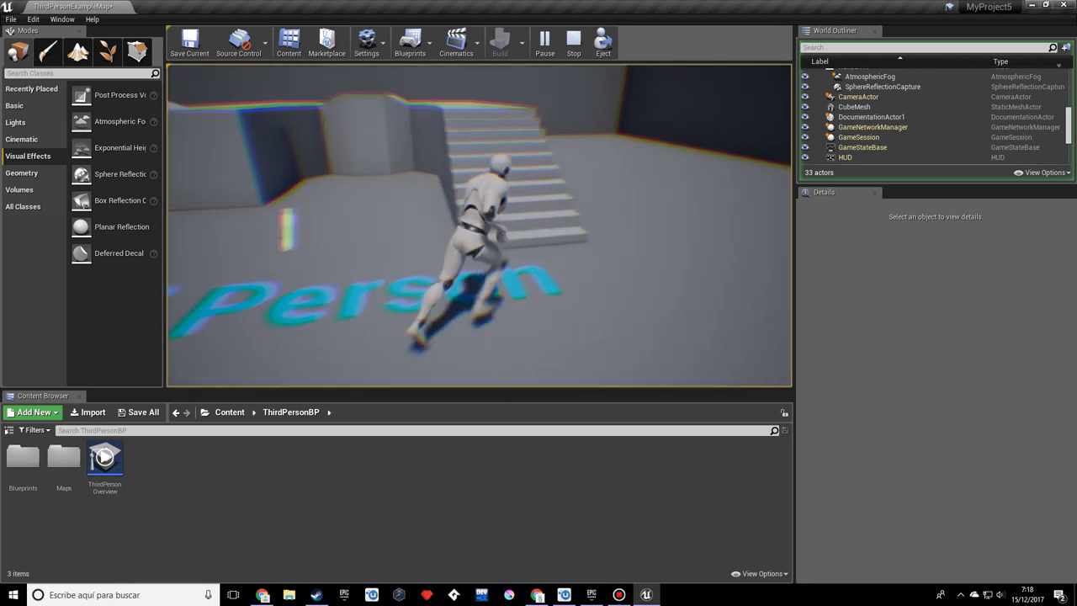
{"action": "key", "text": "Escape"}
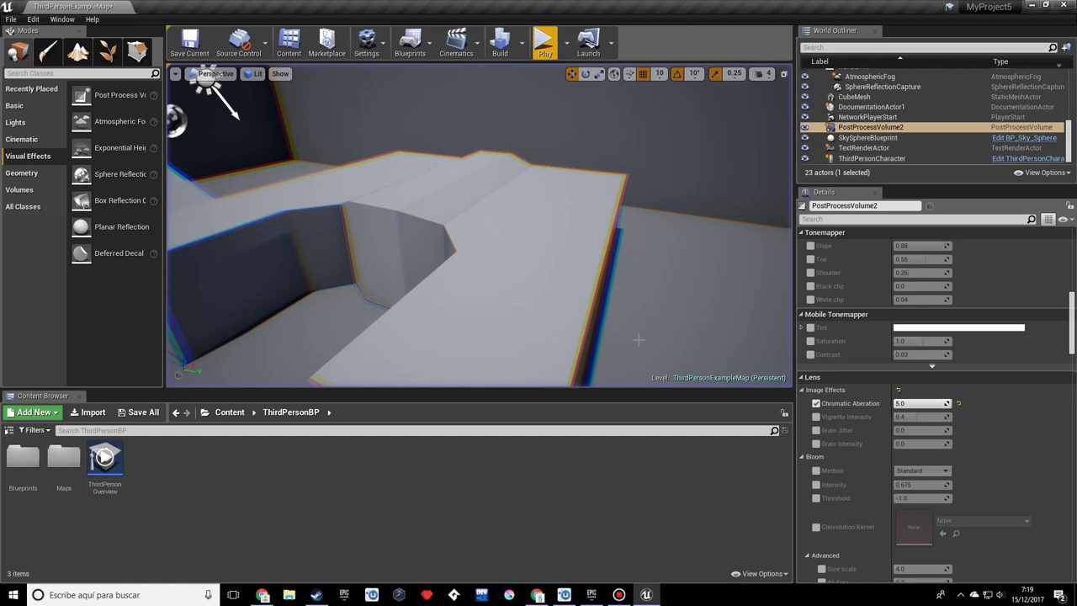
Override the Depth of Field method of the Post Process Volume and set it to GaussianDOF.
{"action": "scroll", "coordinate": [961, 395], "scroll_direction": "down", "scroll_amount": 2}
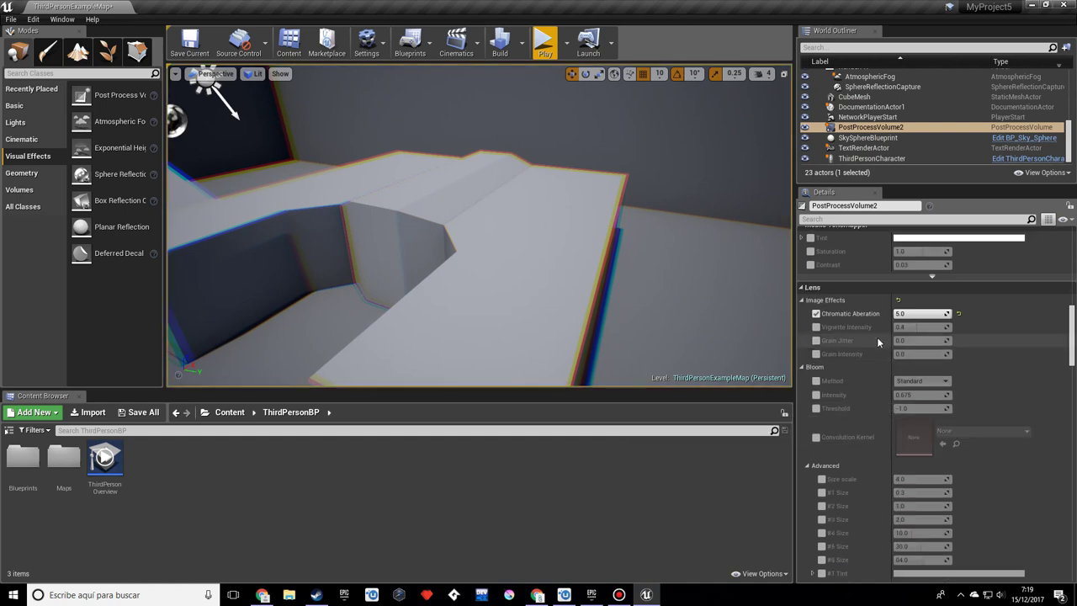
{"action": "scroll", "coordinate": [880, 379], "scroll_direction": "down", "scroll_amount": 5}
{"action": "scroll", "coordinate": [882, 420], "scroll_direction": "down", "scroll_amount": 6}
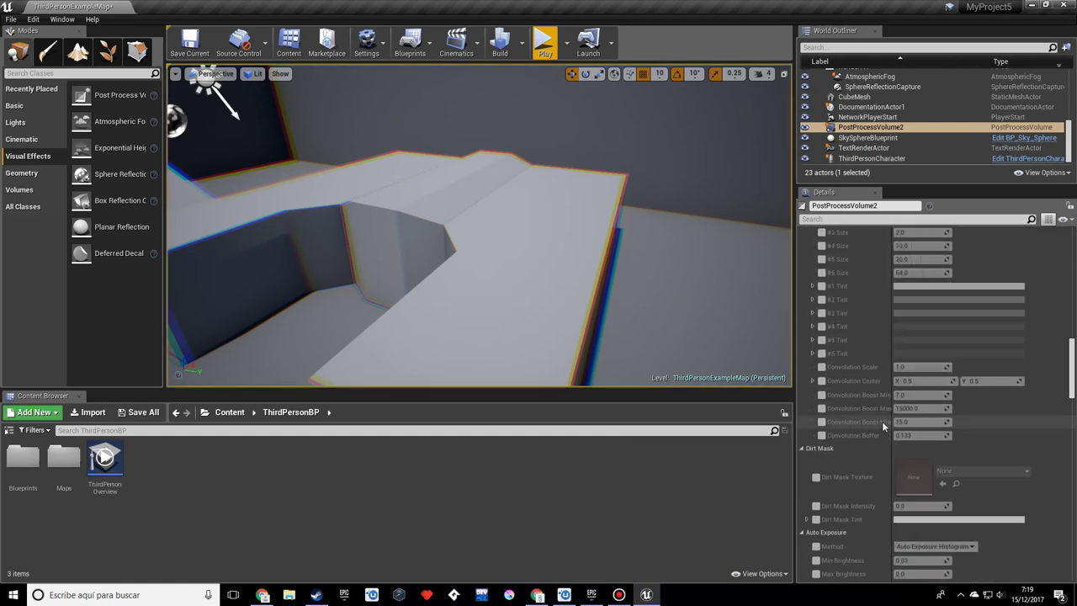
{"action": "scroll", "coordinate": [882, 420], "scroll_direction": "down", "scroll_amount": 6}
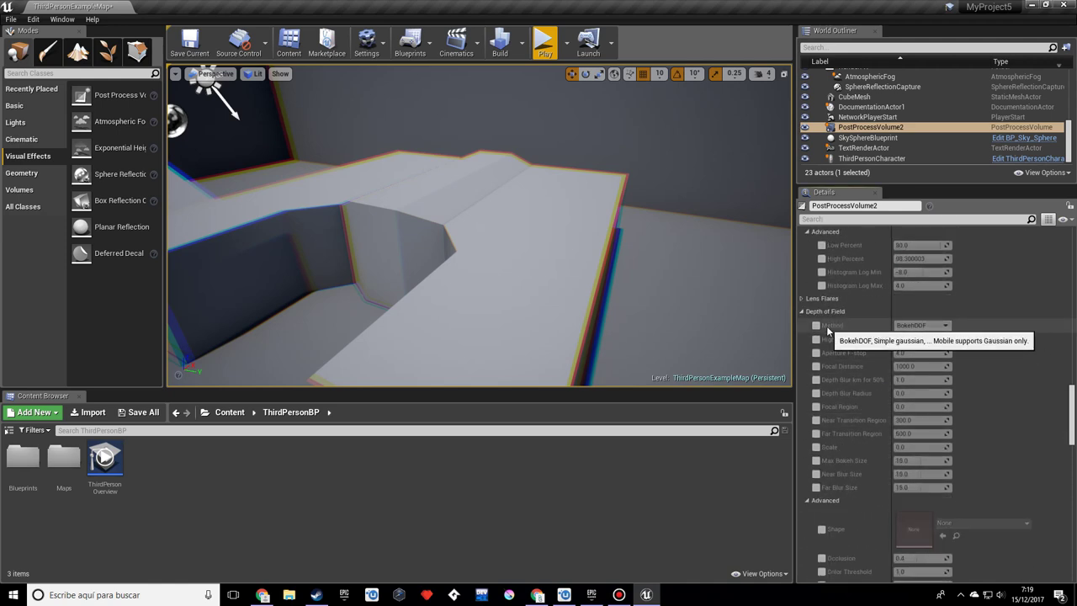
{"action": "left_click", "coordinate": [817, 326]}
{"action": "left_click", "coordinate": [923, 325]}
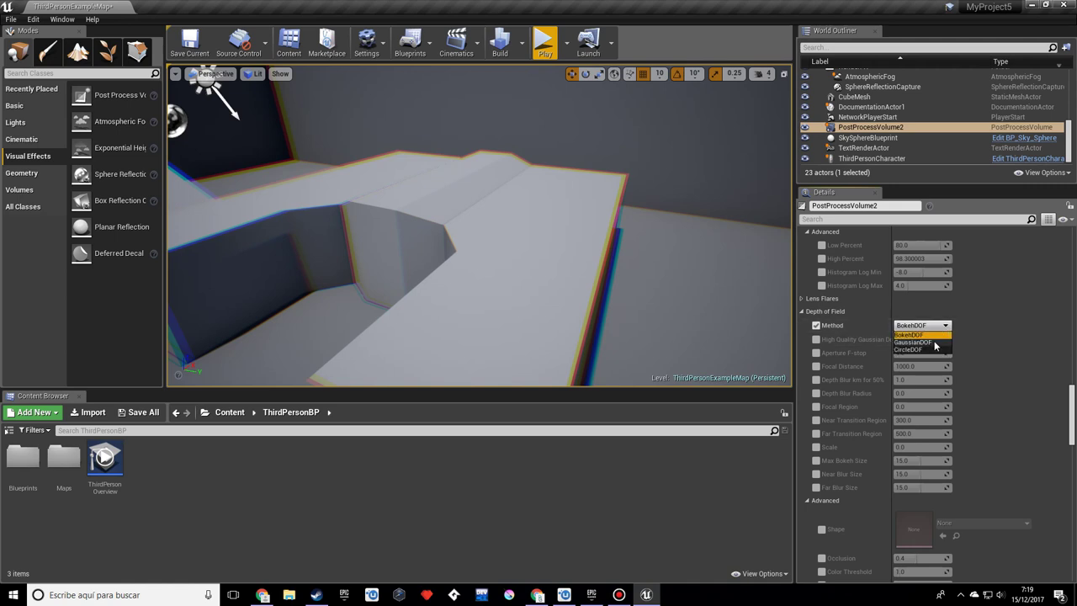
{"action": "left_click", "coordinate": [935, 343]}
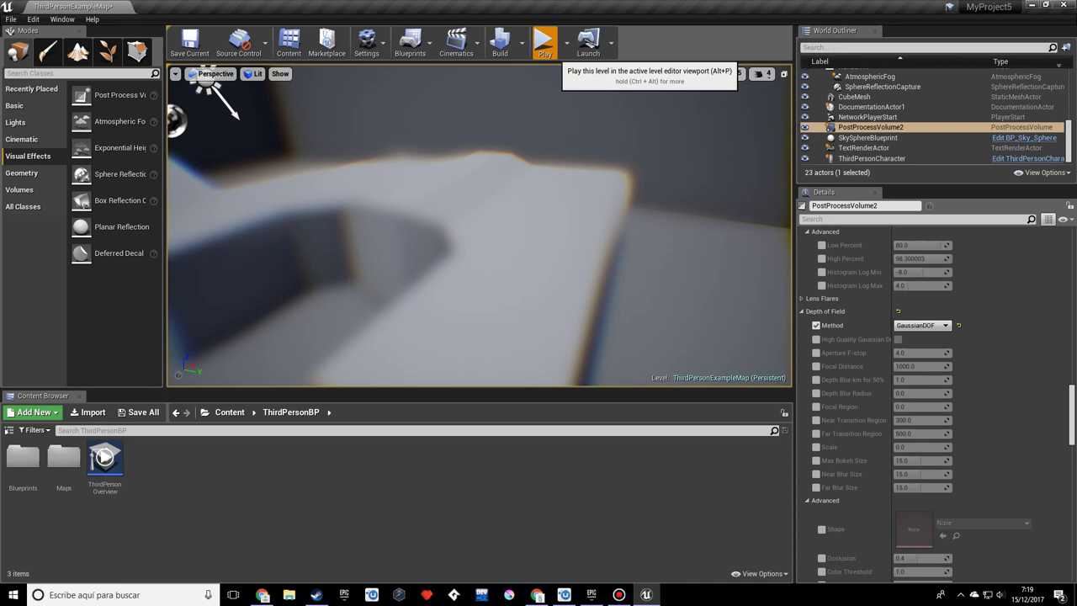
Playtest the level with the character to check the Gaussian depth of field blur, and end the session.
{"action": "left_click", "coordinate": [545, 42]}
{"action": "key", "text": "w"}
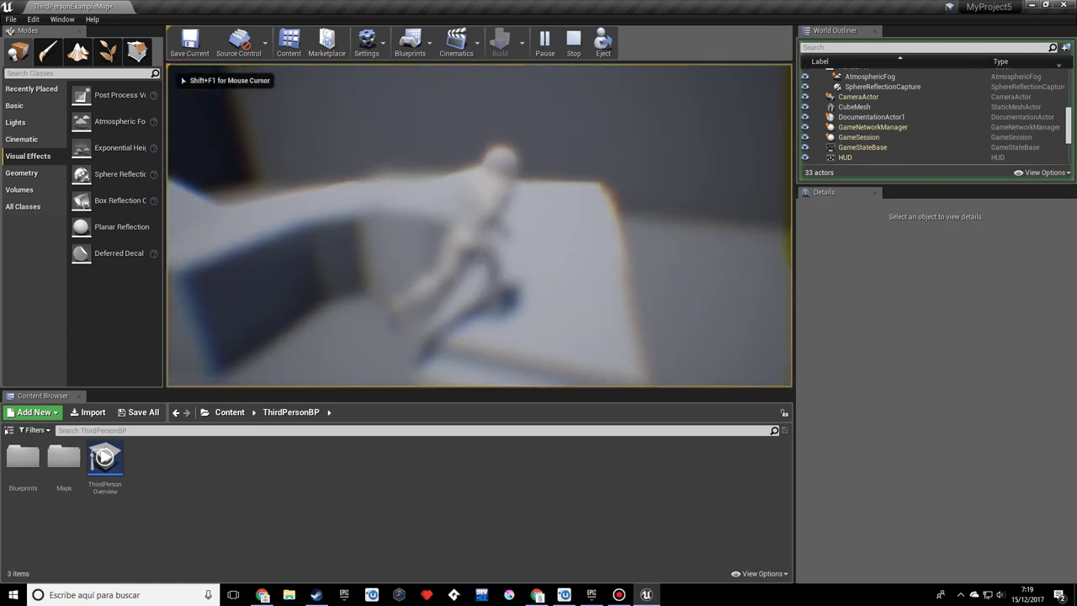
{"action": "key", "text": "w"}
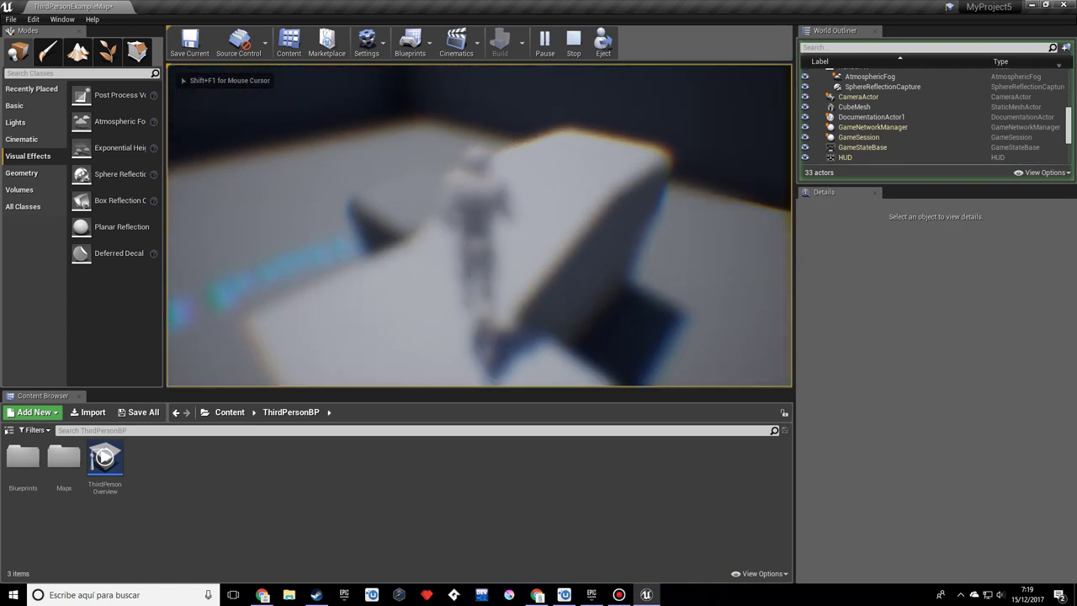
{"action": "key", "text": "w"}
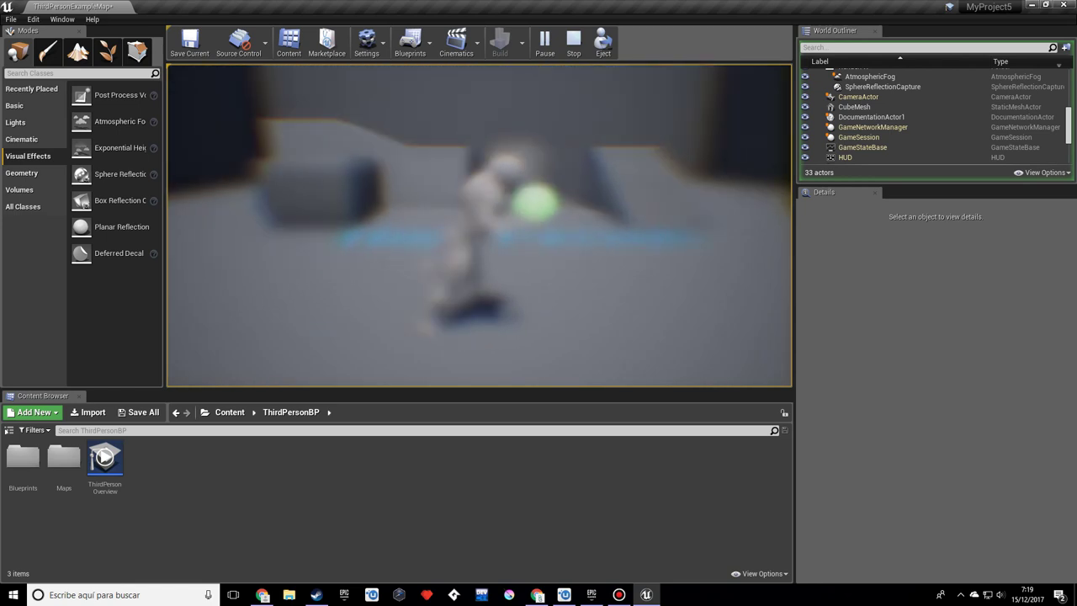
{"action": "key", "text": "w"}
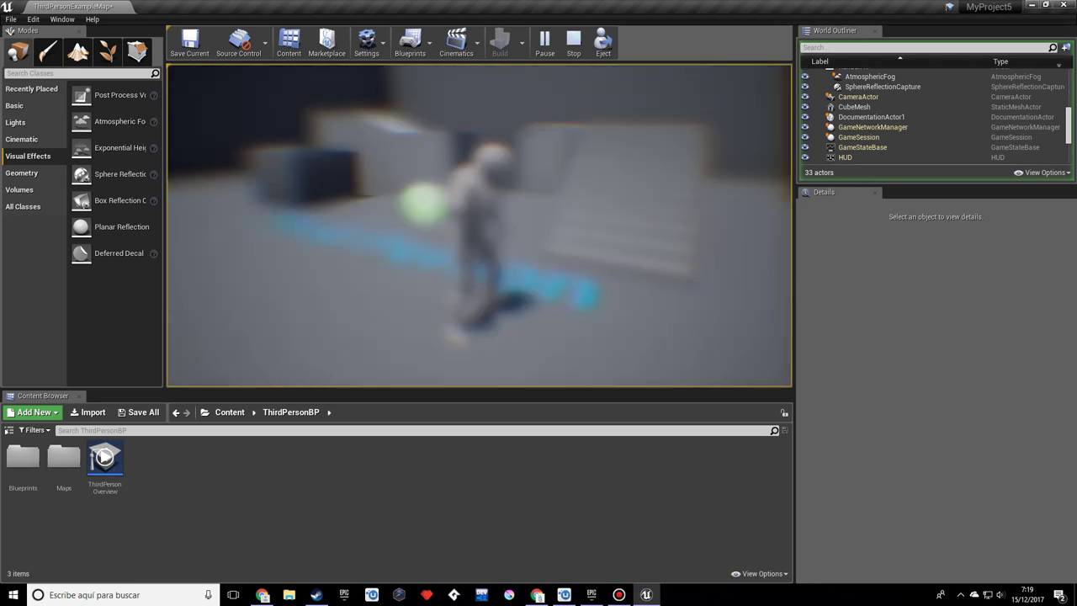
{"action": "key", "text": "w"}
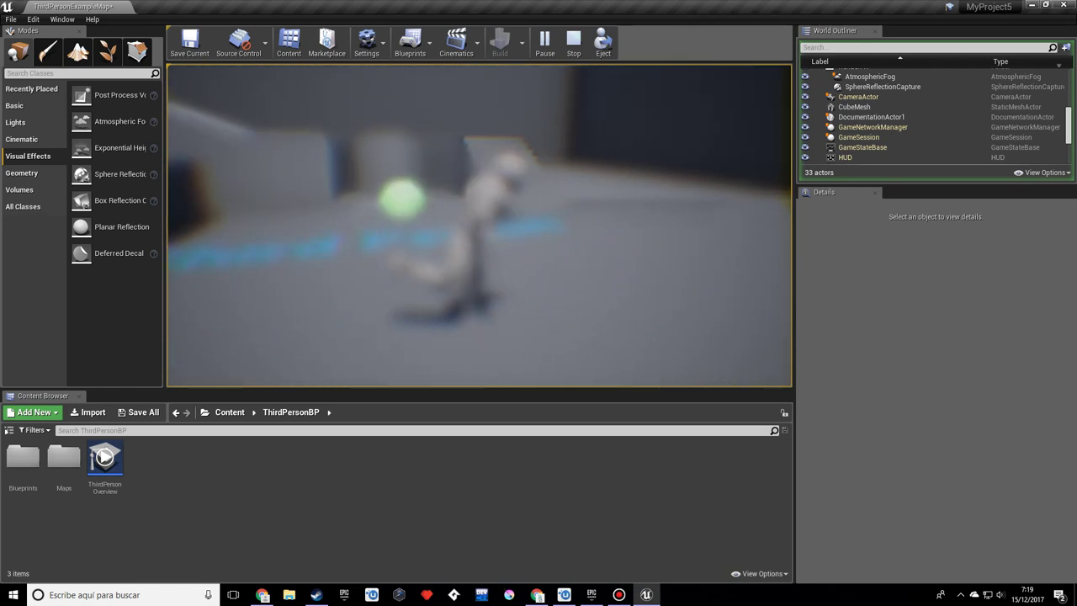
{"action": "key", "text": "w"}
{"action": "key", "text": "Escape"}
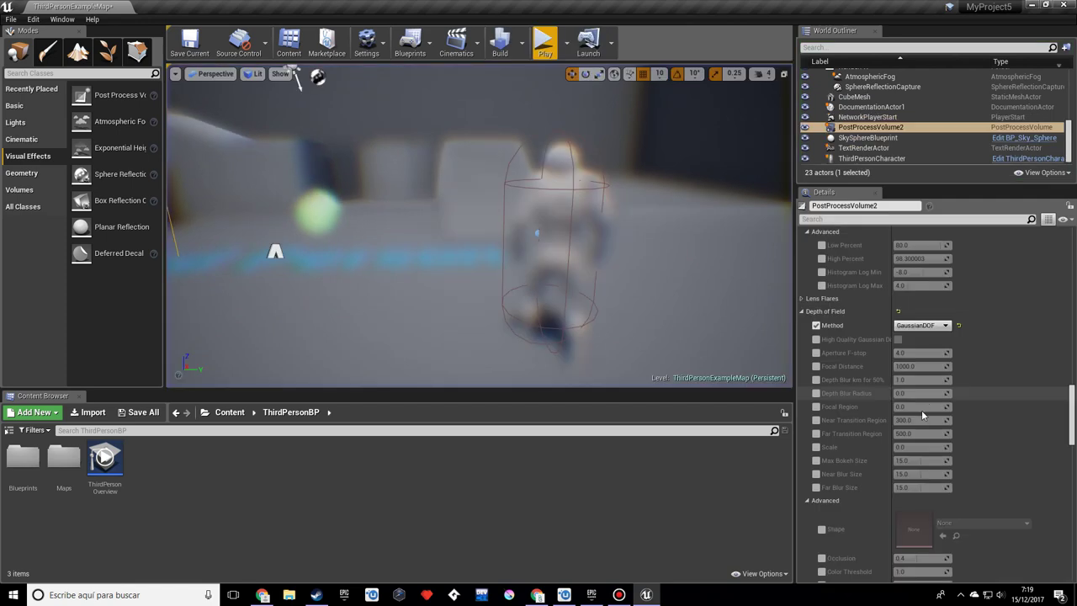
Override the Depth of Field Near Blur Size with 3.0 and briefly playtest the level to check the blur.
{"action": "left_click", "coordinate": [816, 474]}
{"action": "left_click_drag", "start_coordinate": [920, 474], "coordinate": [906, 474]}
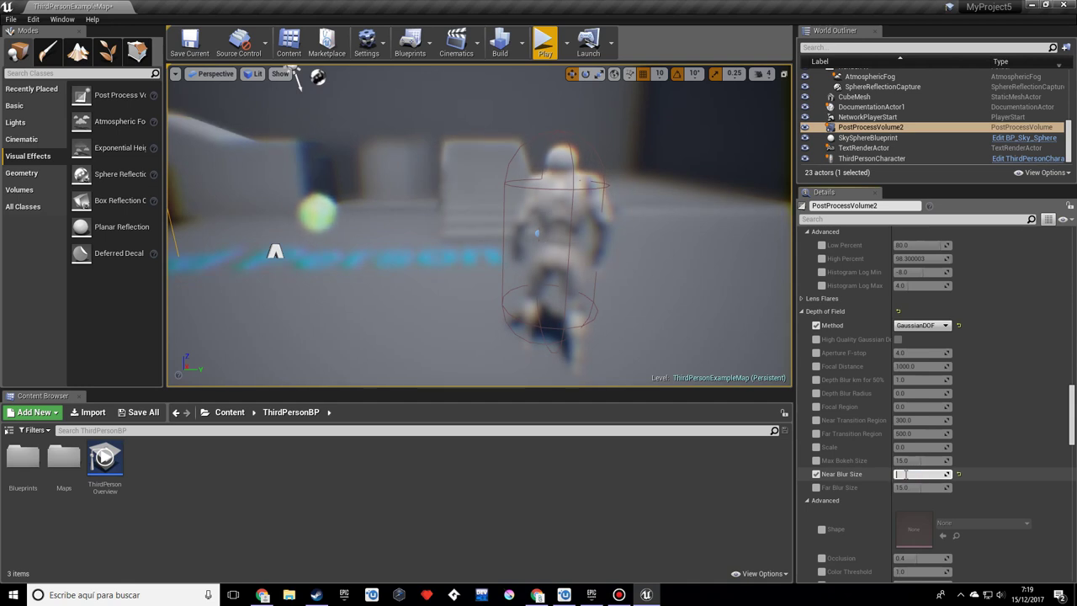
{"action": "type", "text": "3"}
{"action": "key", "text": "Return"}
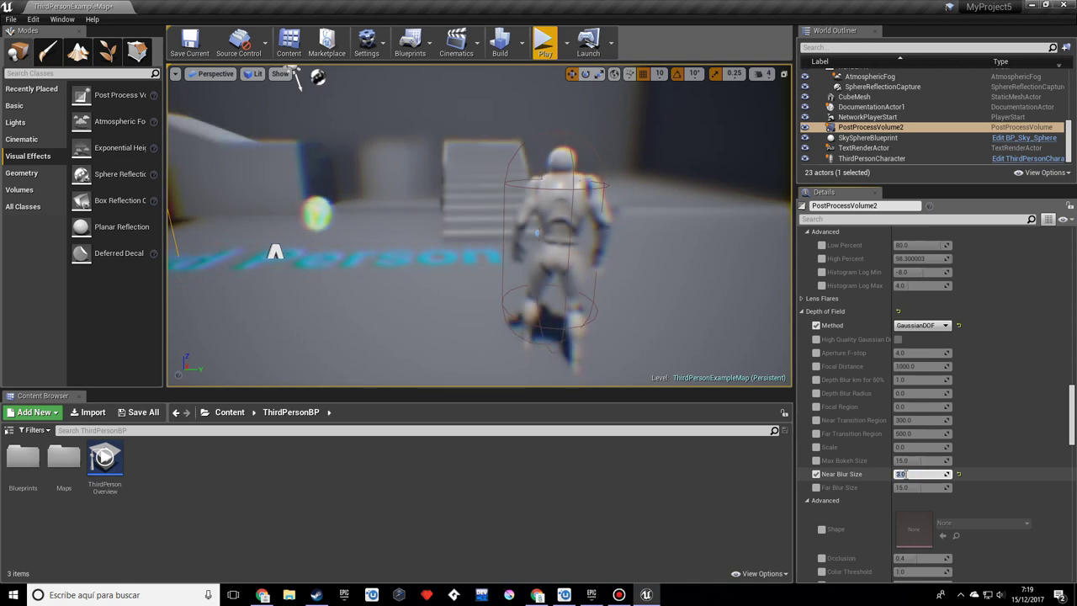
{"action": "left_click", "coordinate": [542, 40]}
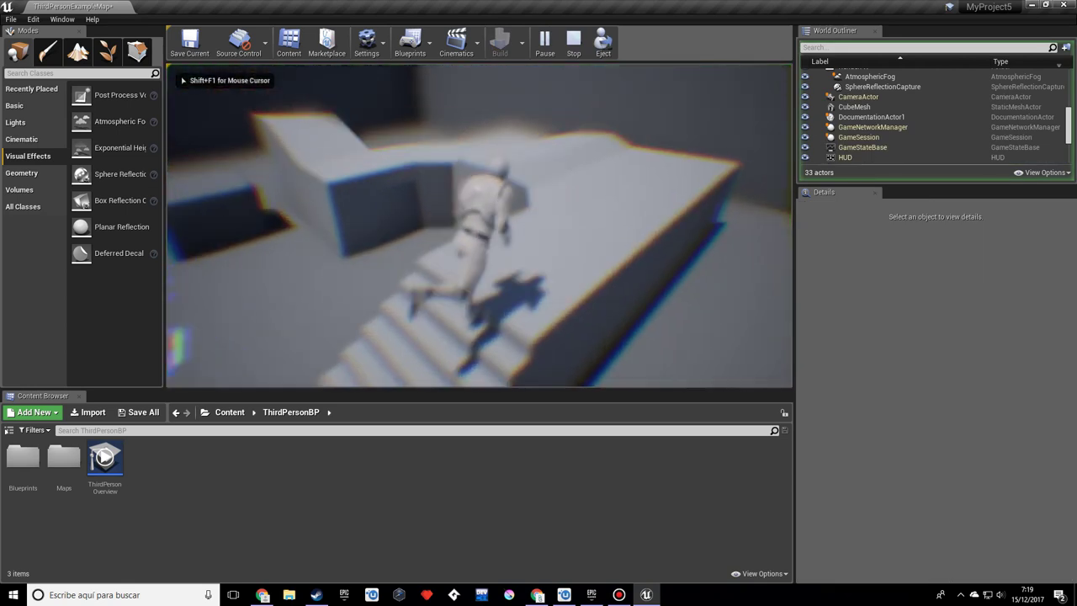
{"action": "key", "text": "Escape"}
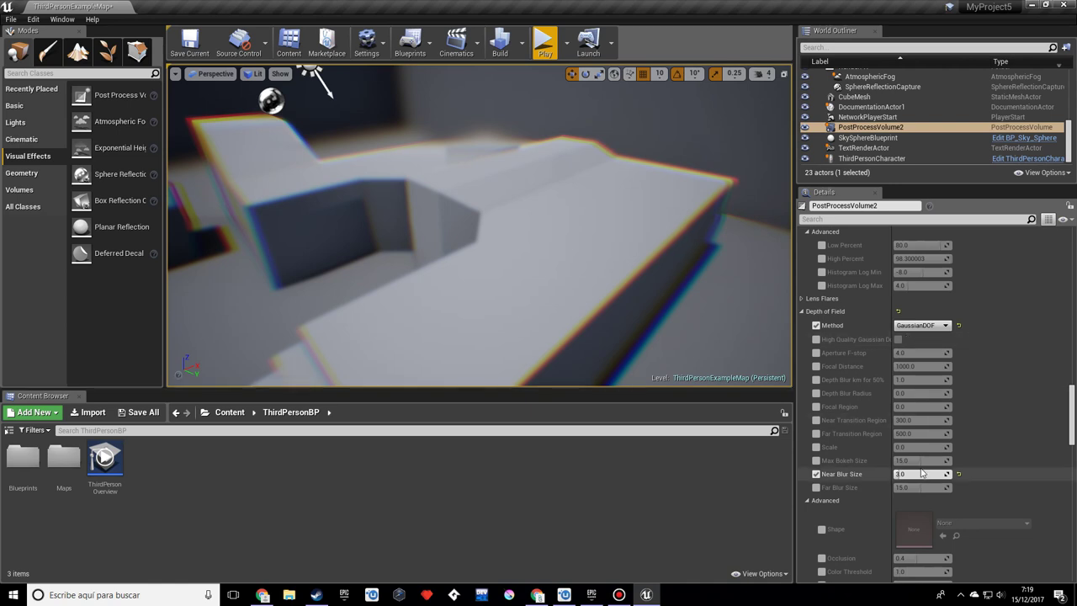
Look through the volume's Rendering Features, Lens and Color Grading settings to review the available post process options.
{"action": "scroll", "coordinate": [921, 468], "scroll_direction": "down", "scroll_amount": 5}
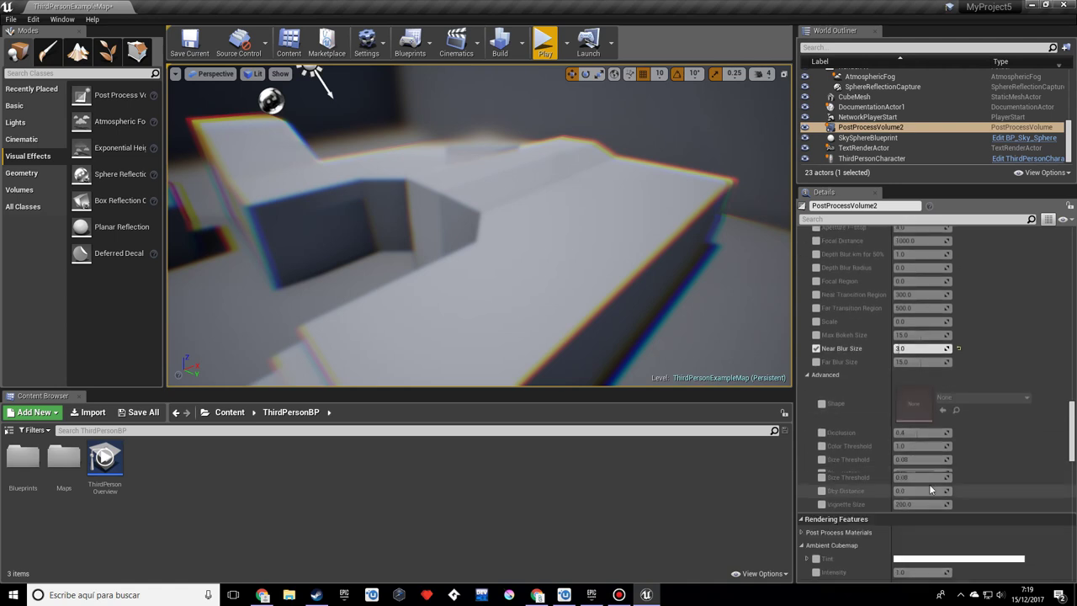
{"action": "scroll", "coordinate": [930, 486], "scroll_direction": "down", "scroll_amount": 5}
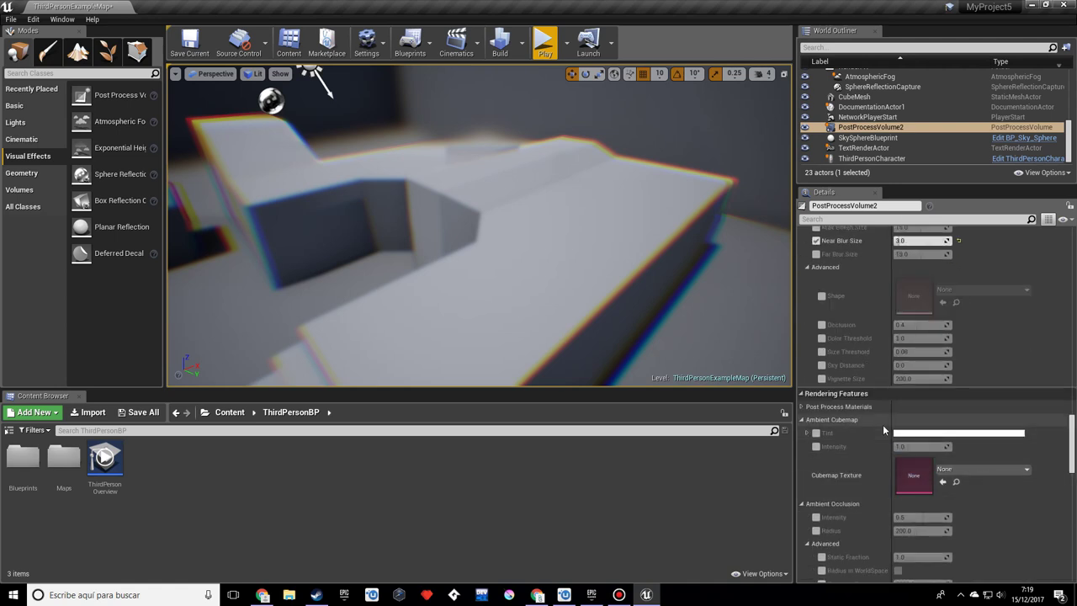
{"action": "scroll", "coordinate": [882, 430], "scroll_direction": "down", "scroll_amount": 4}
{"action": "scroll", "coordinate": [884, 428], "scroll_direction": "up", "scroll_amount": 14}
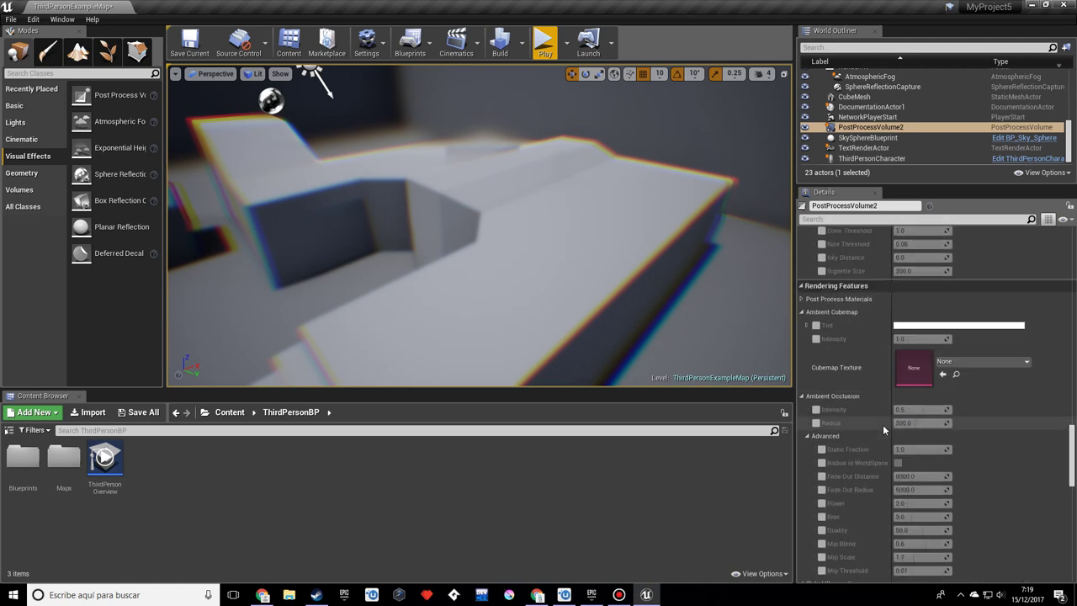
{"action": "scroll", "coordinate": [892, 412], "scroll_direction": "up", "scroll_amount": 2}
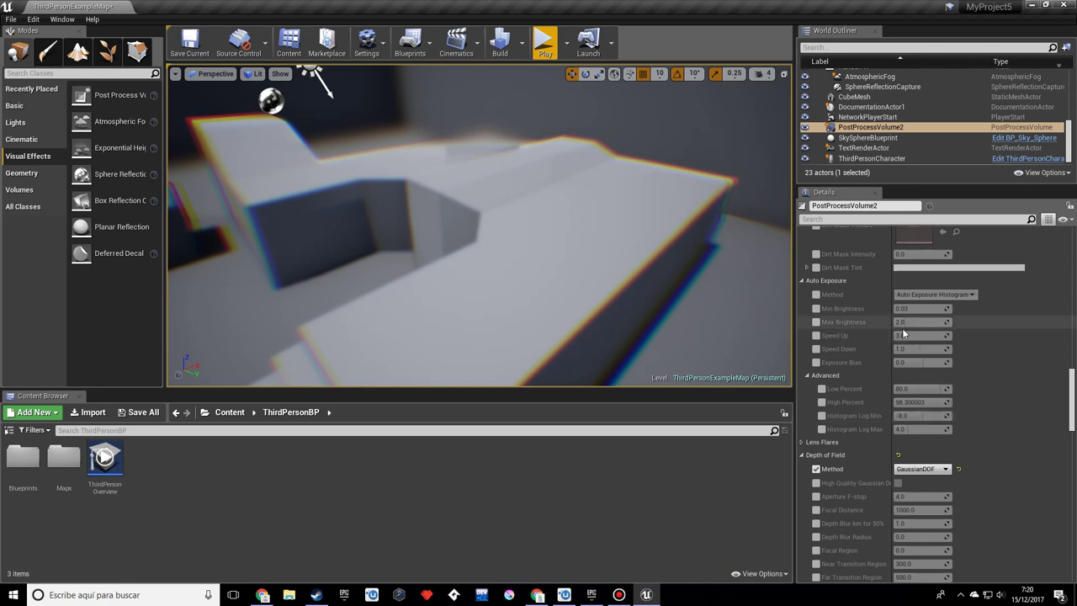
{"action": "scroll", "coordinate": [903, 334], "scroll_direction": "up", "scroll_amount": 5}
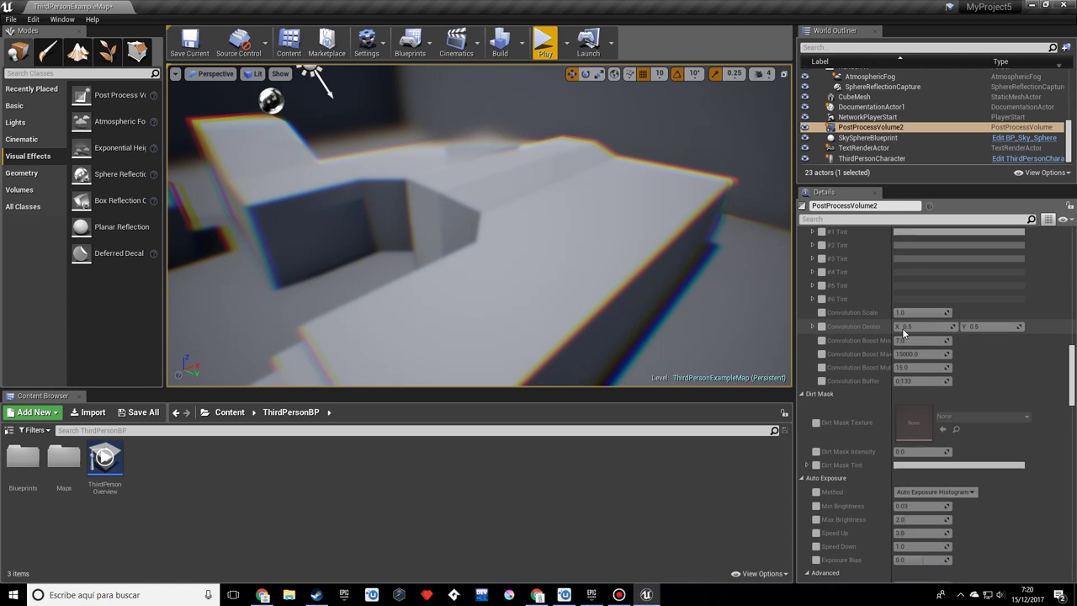
{"action": "scroll", "coordinate": [885, 284], "scroll_direction": "up", "scroll_amount": 6}
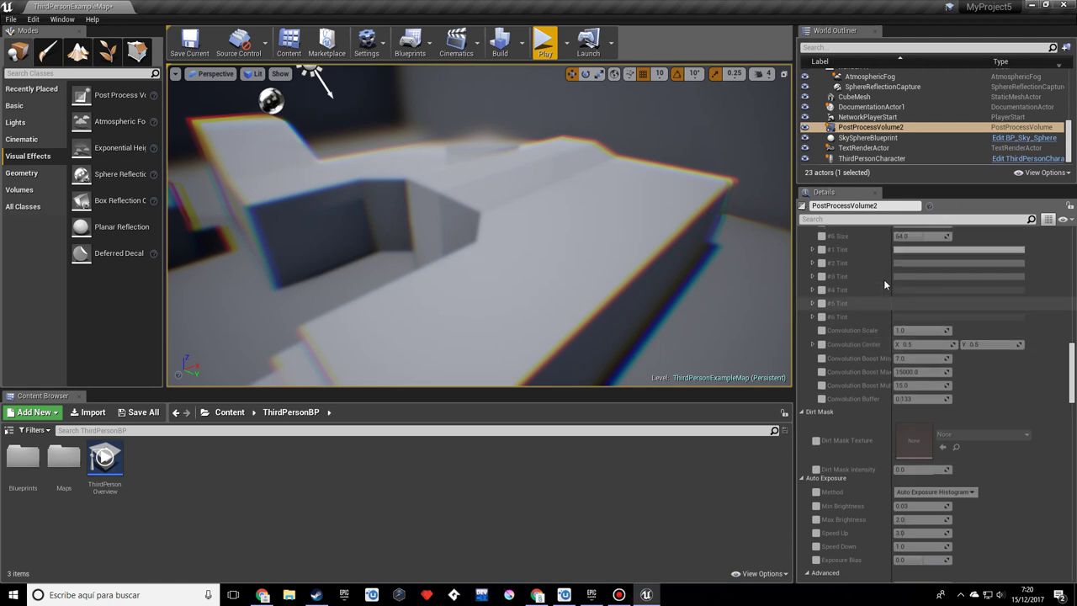
{"action": "scroll", "coordinate": [884, 280], "scroll_direction": "up", "scroll_amount": 12}
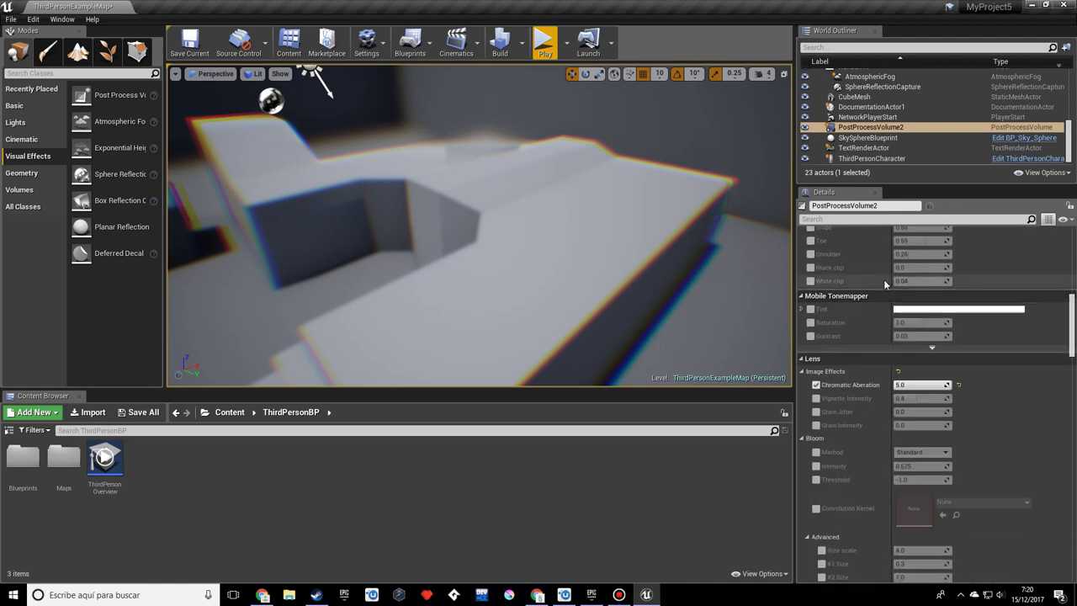
{"action": "scroll", "coordinate": [884, 279], "scroll_direction": "up", "scroll_amount": 7}
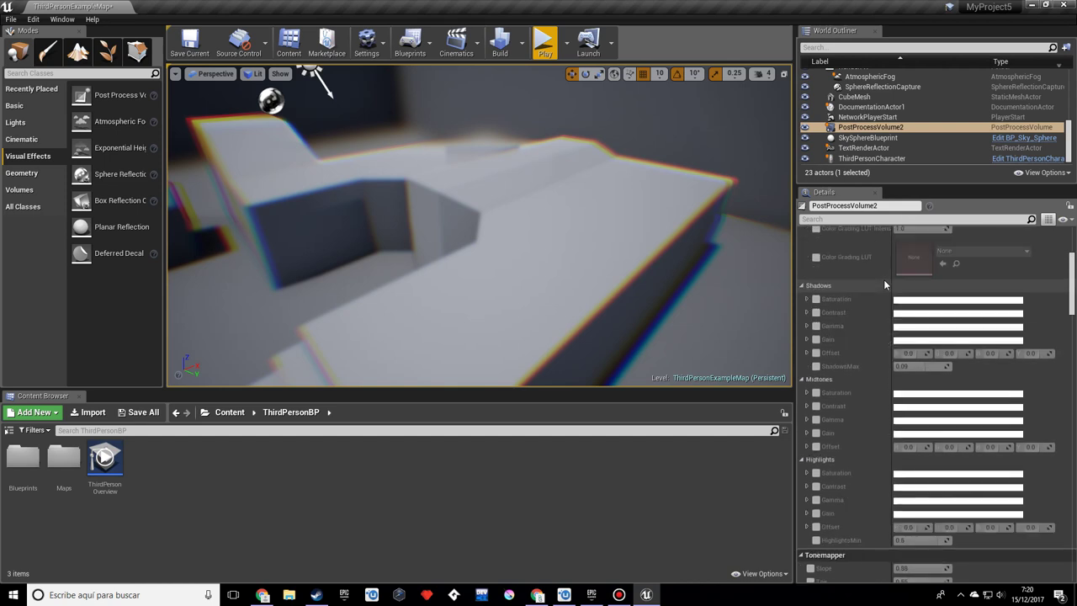
{"action": "scroll", "coordinate": [841, 293], "scroll_direction": "up", "scroll_amount": 1}
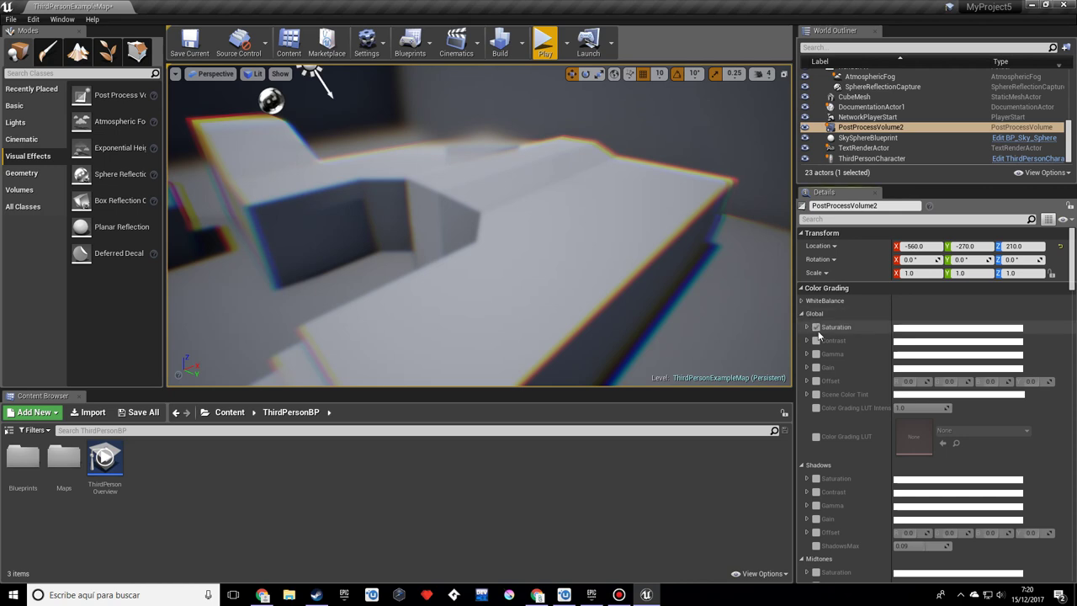
Override the global Saturation in Color Grading and shift its color to purple, about R 0.465, G 0.143, B 1.0.
{"action": "left_click", "coordinate": [817, 328]}
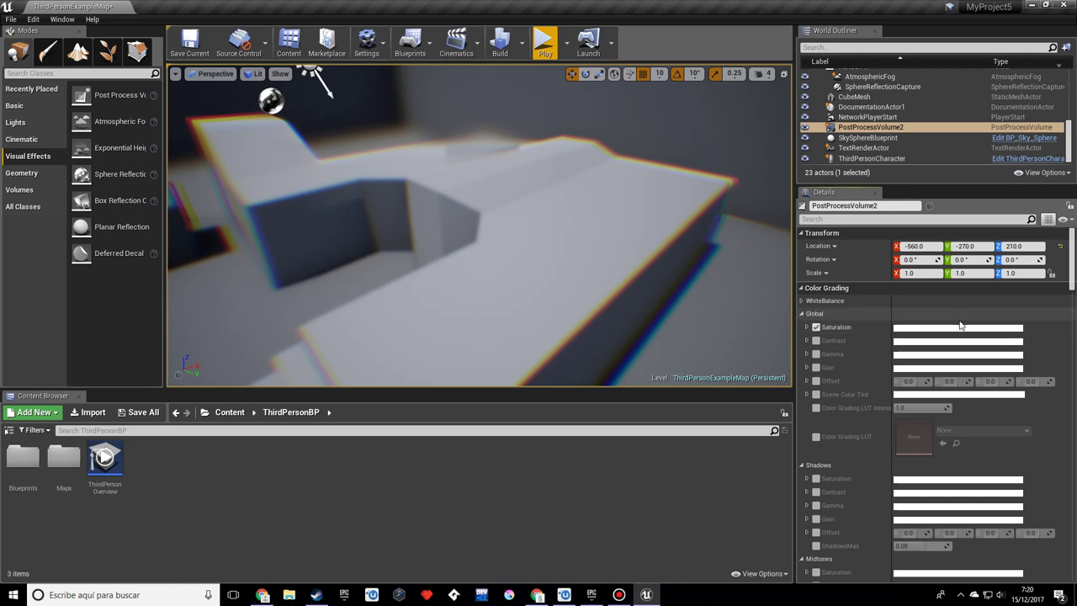
{"action": "left_click", "coordinate": [932, 330]}
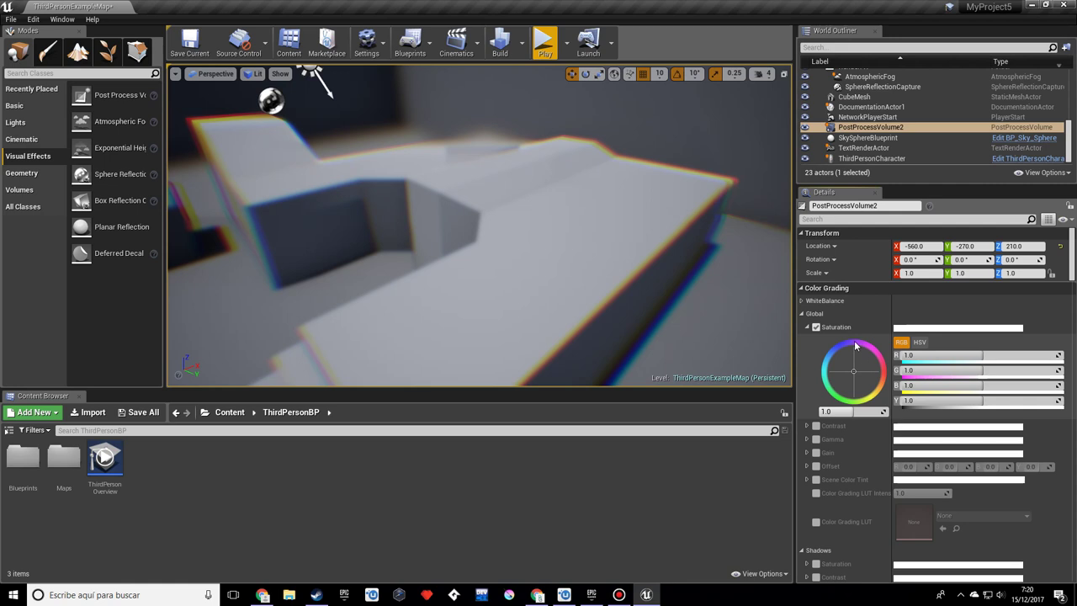
{"action": "left_click_drag", "start_coordinate": [856, 345], "coordinate": [851, 344]}
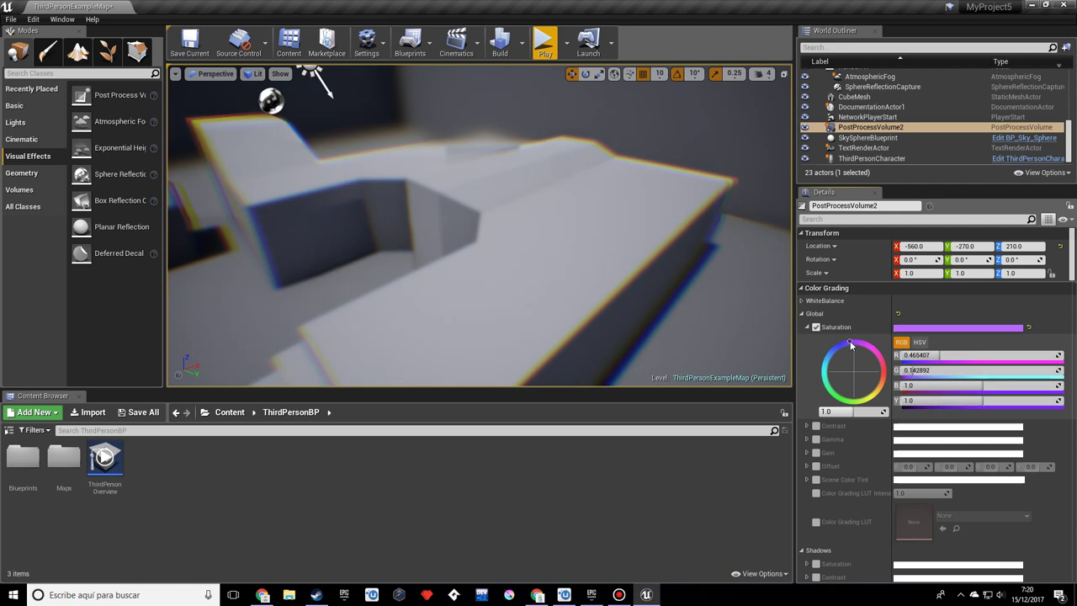
Override the WhiteBalance Temp and Tint of the volume, and raise the Tint to about 0.27.
{"action": "left_click", "coordinate": [813, 302]}
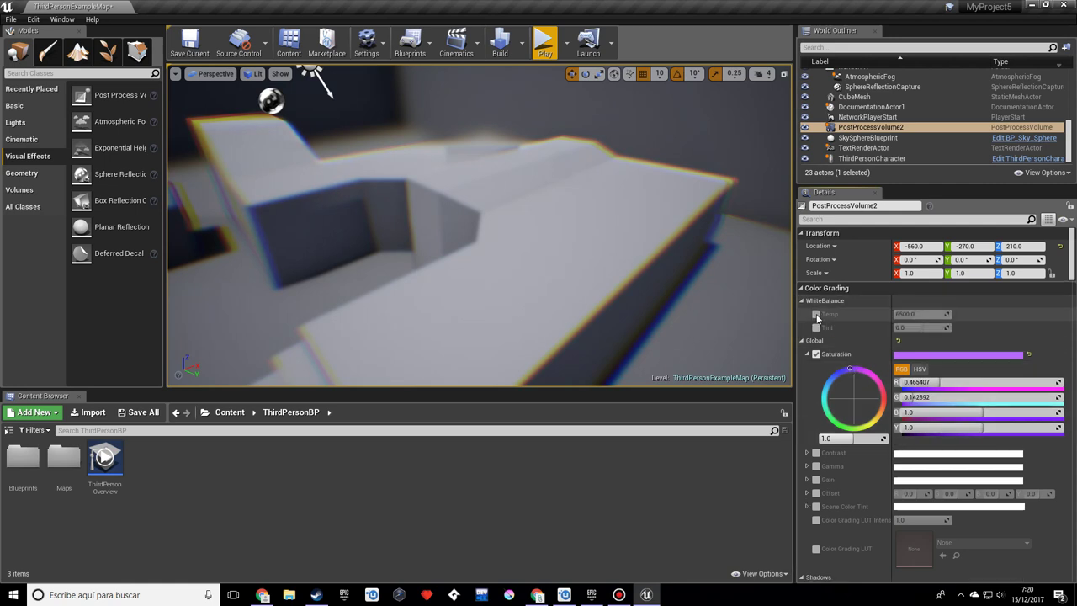
{"action": "left_click", "coordinate": [816, 315]}
{"action": "left_click", "coordinate": [816, 328]}
{"action": "left_click_drag", "start_coordinate": [925, 327], "coordinate": [927, 327]}
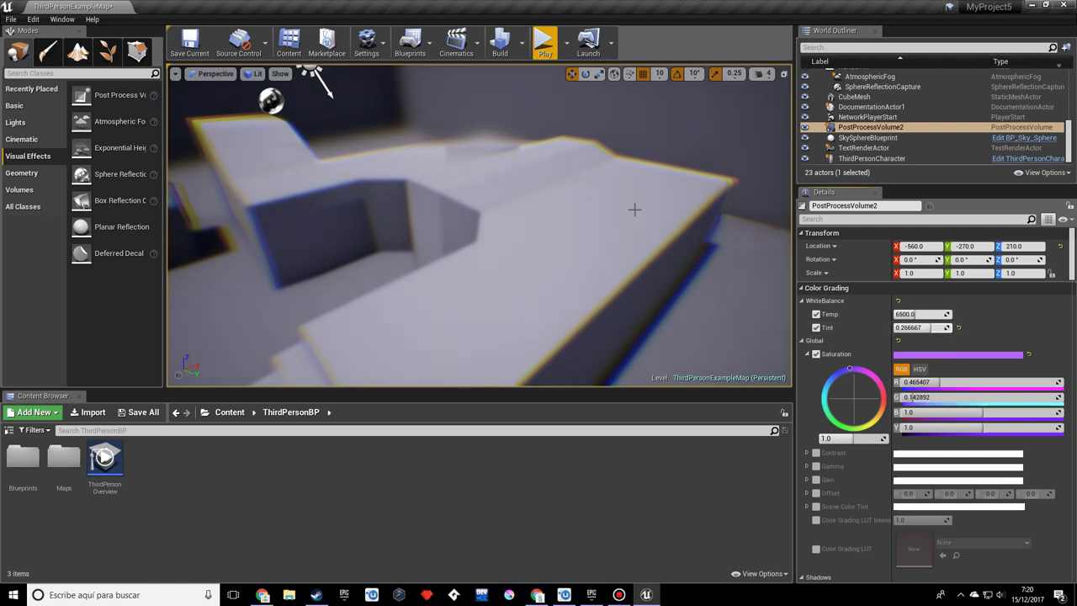
Playtest the level, running the character around the arena and up the stairs to check the color grading.
{"action": "scroll", "coordinate": [634, 209], "scroll_direction": "down", "scroll_amount": 5}
{"action": "left_click", "coordinate": [551, 43]}
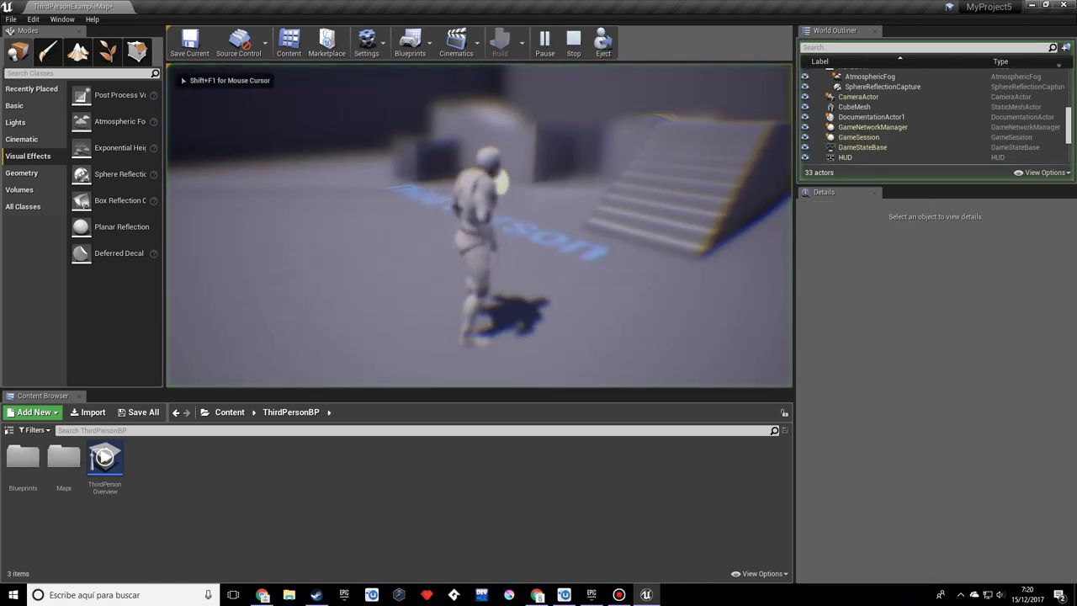
{"action": "key", "text": "w"}
{"action": "key", "text": "w"}
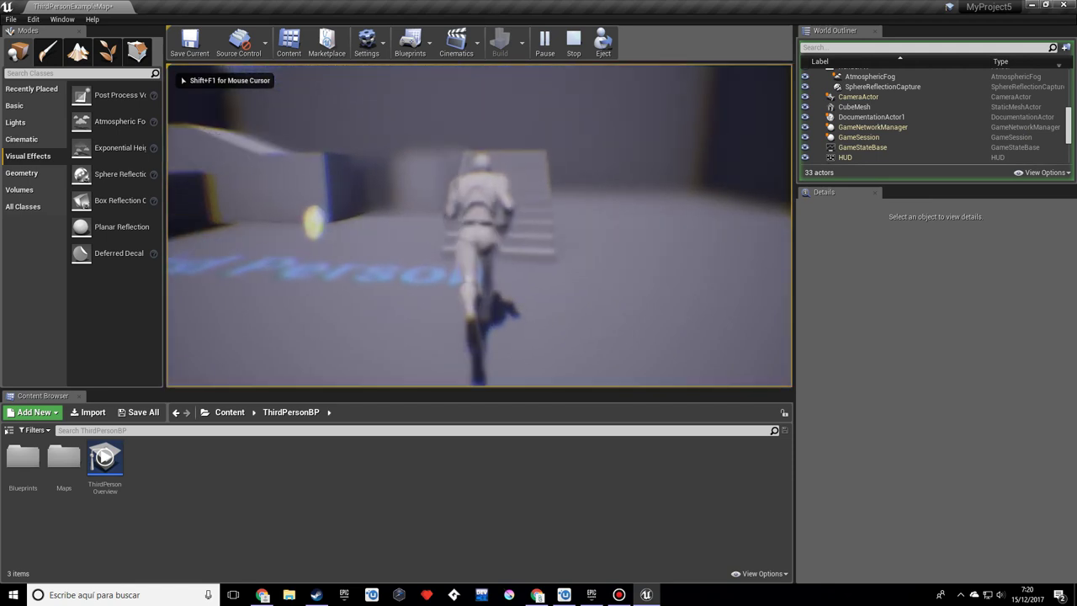
{"action": "key", "text": "w"}
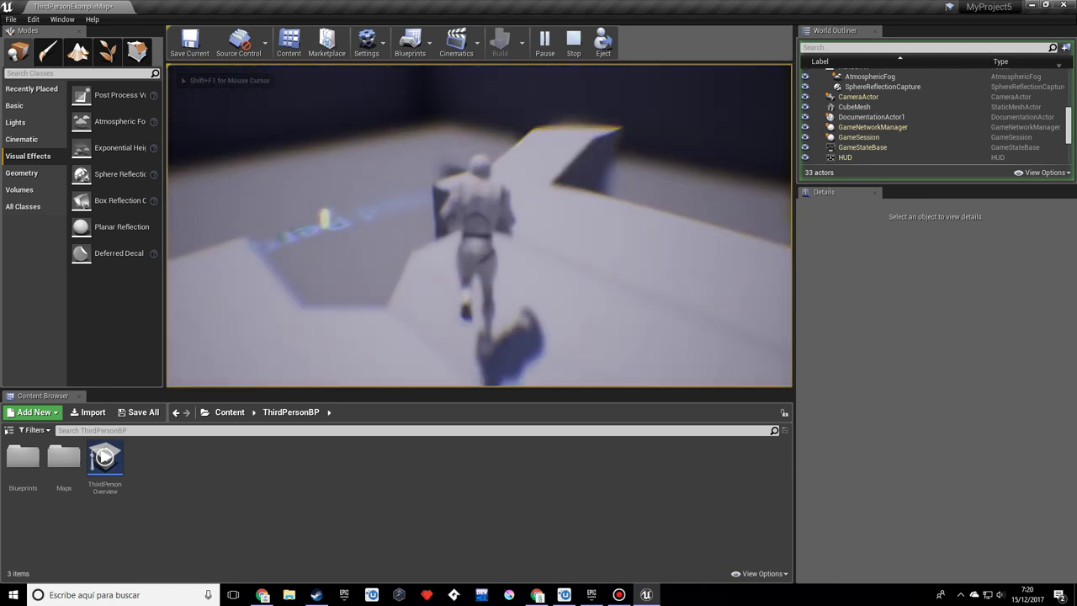
{"action": "key", "text": "w"}
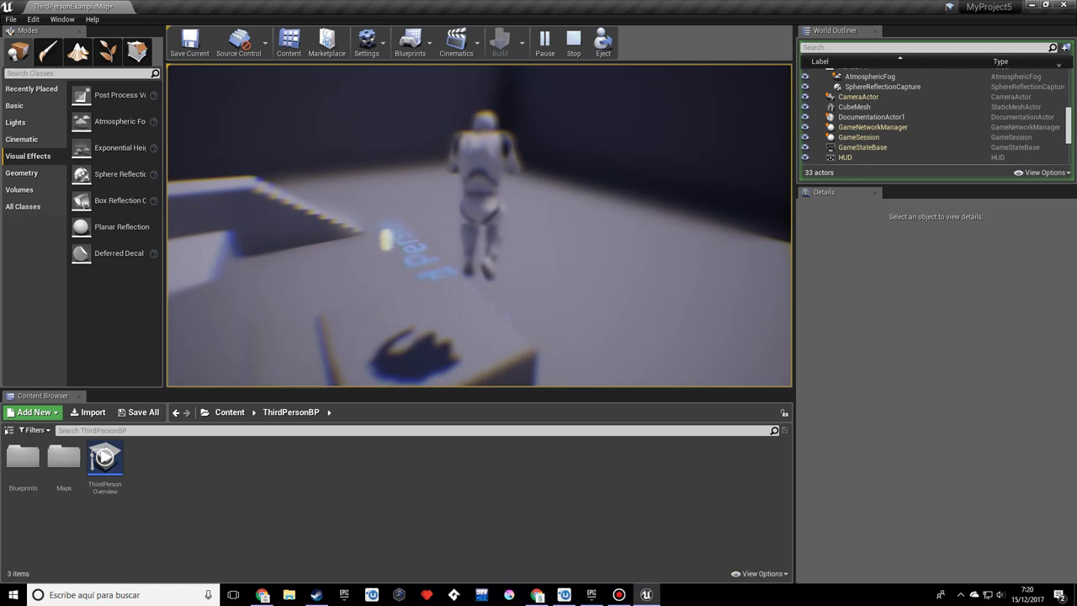
{"action": "key", "text": "w"}
{"action": "key", "text": "w"}
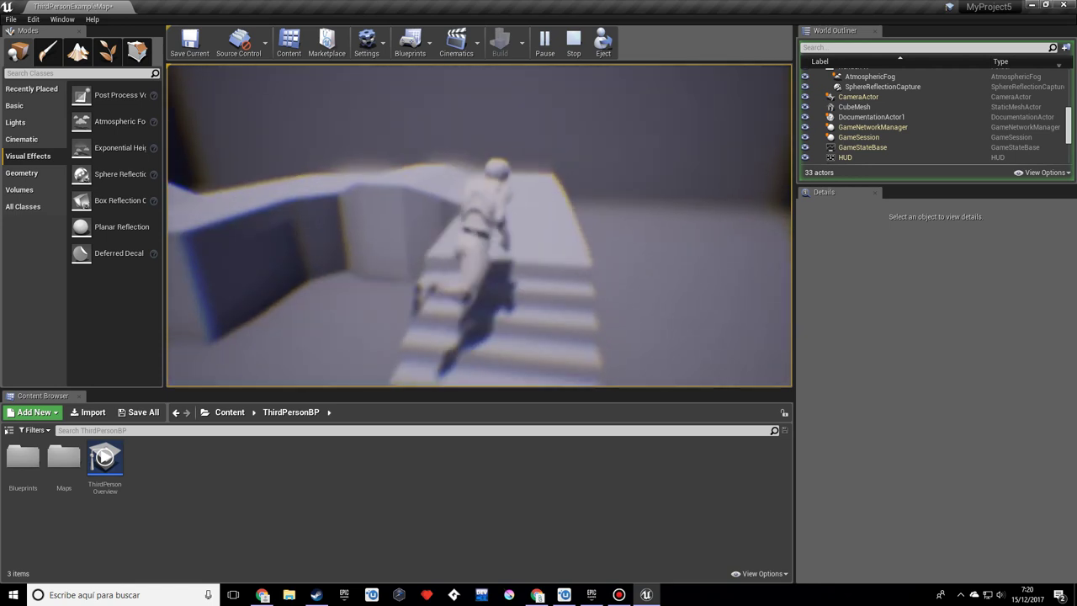
{"action": "key", "text": "w"}
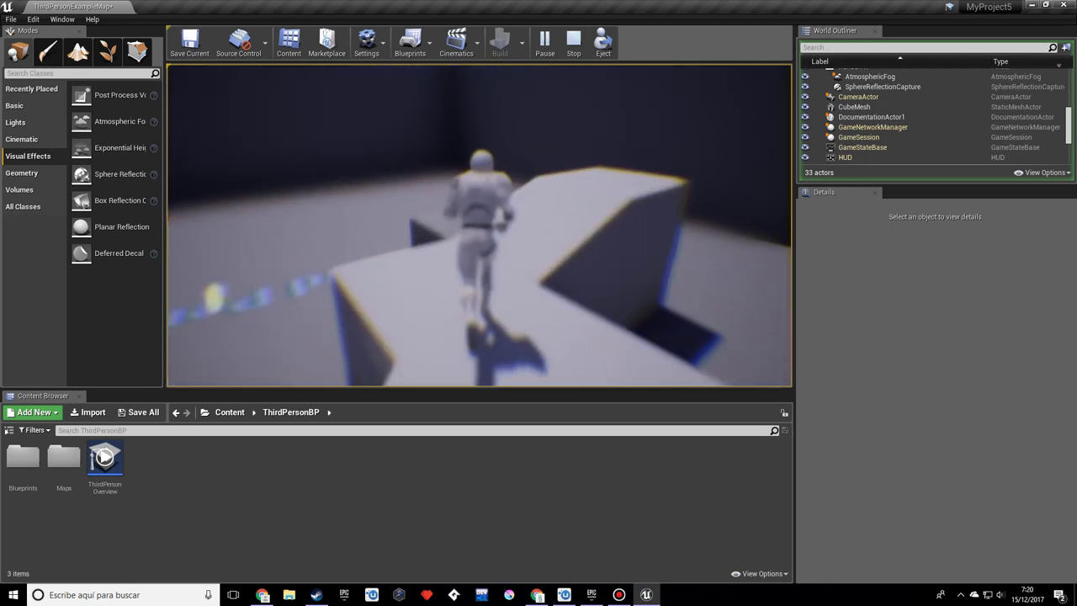
{"action": "key", "text": "w"}
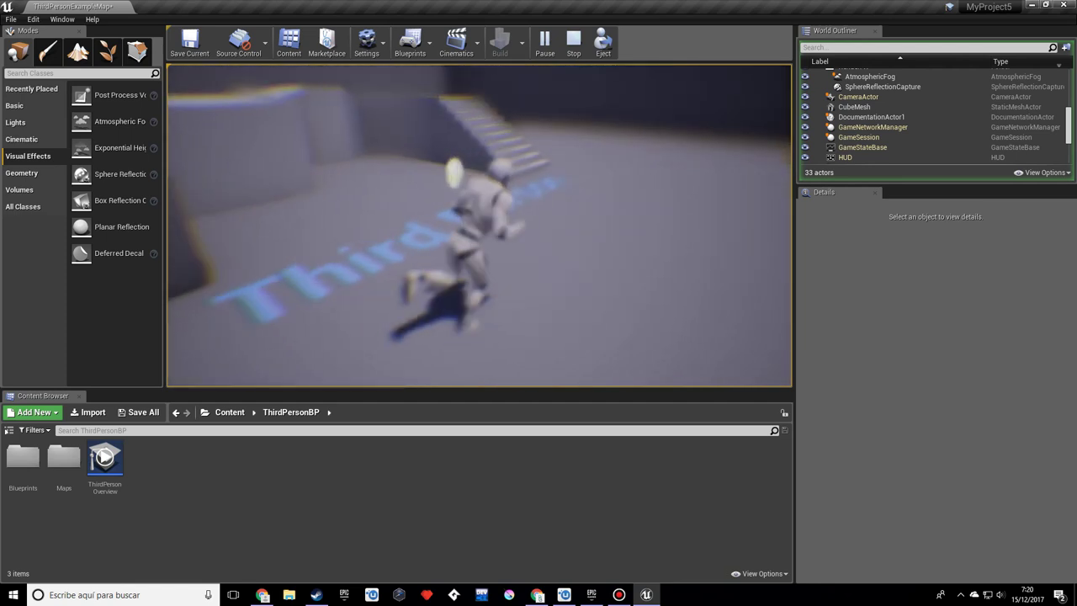
{"action": "key", "text": "w"}
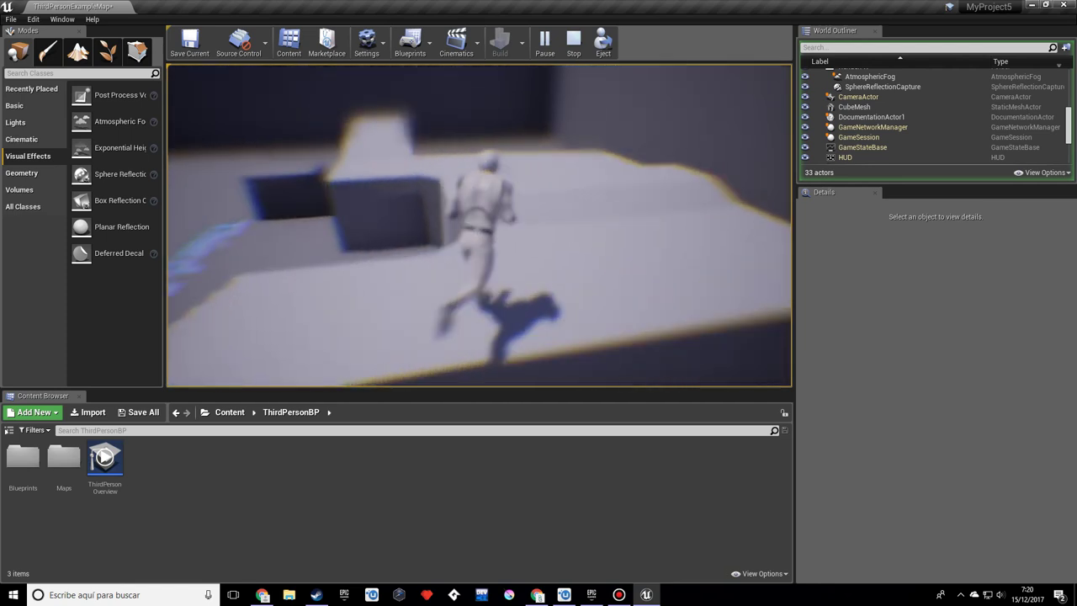
{"action": "key", "text": "w"}
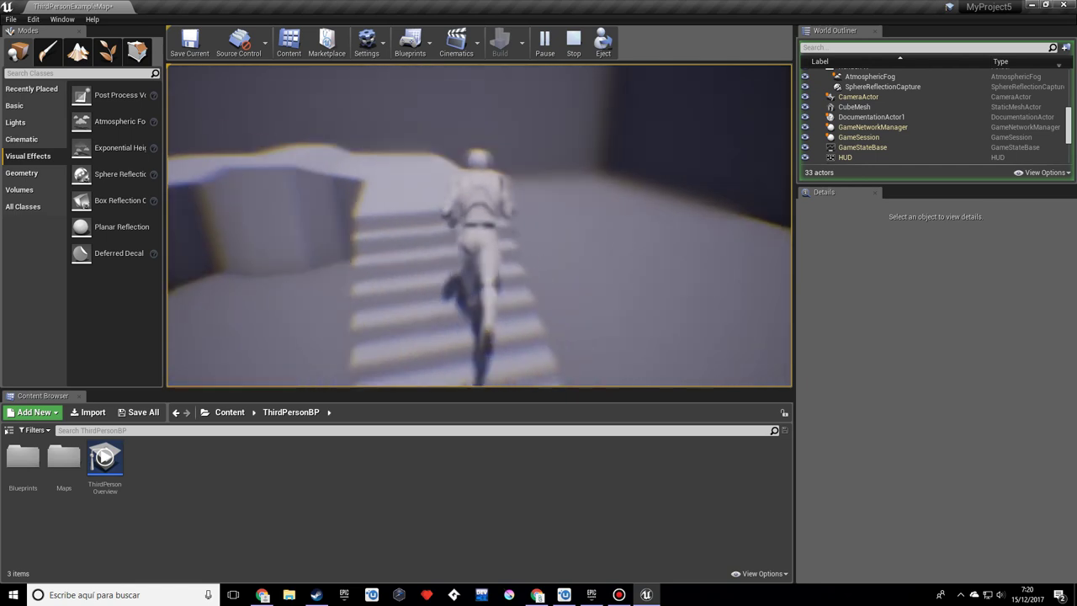
{"action": "key", "text": "w"}
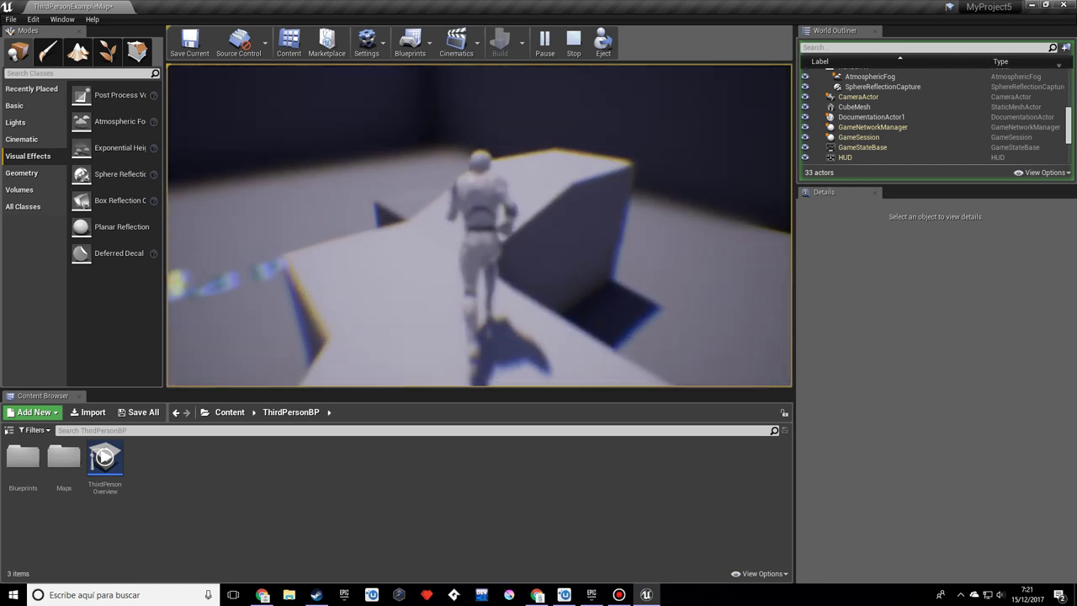